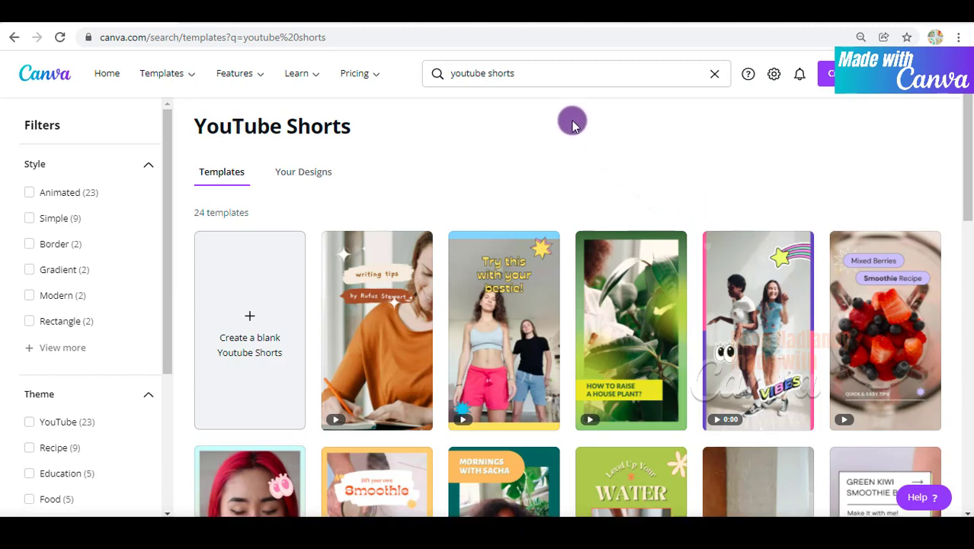
- Create a blank YouTube Shorts design and set its page background to sky blue
click(236, 343)
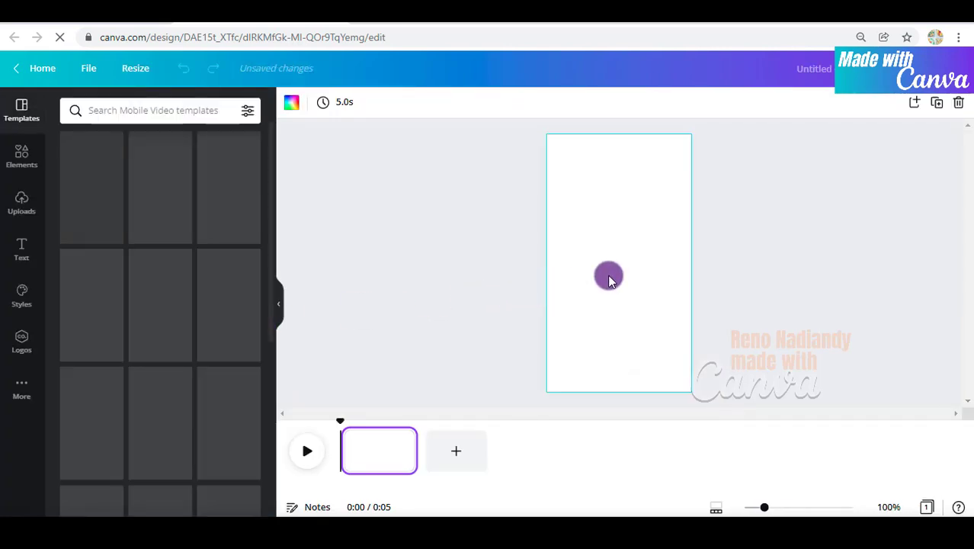
click(291, 103)
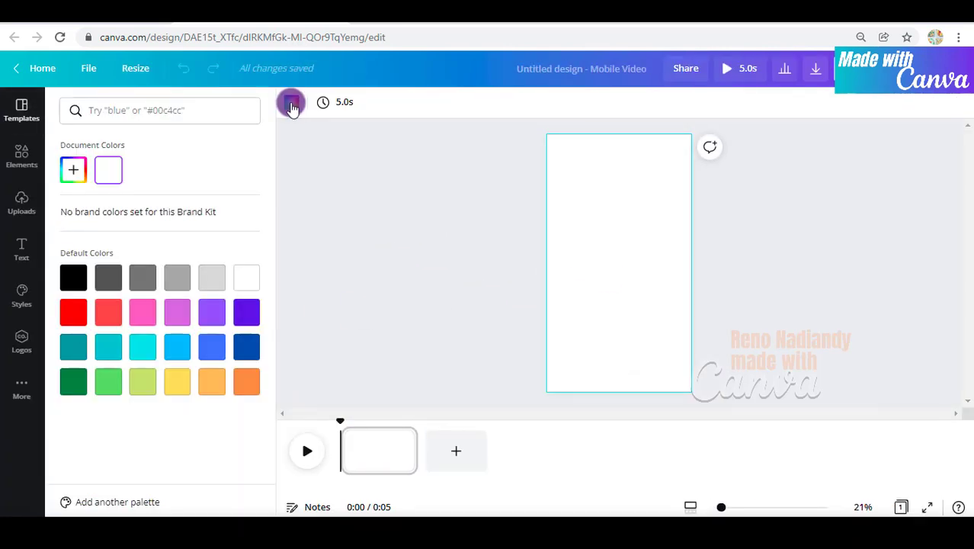
click(176, 346)
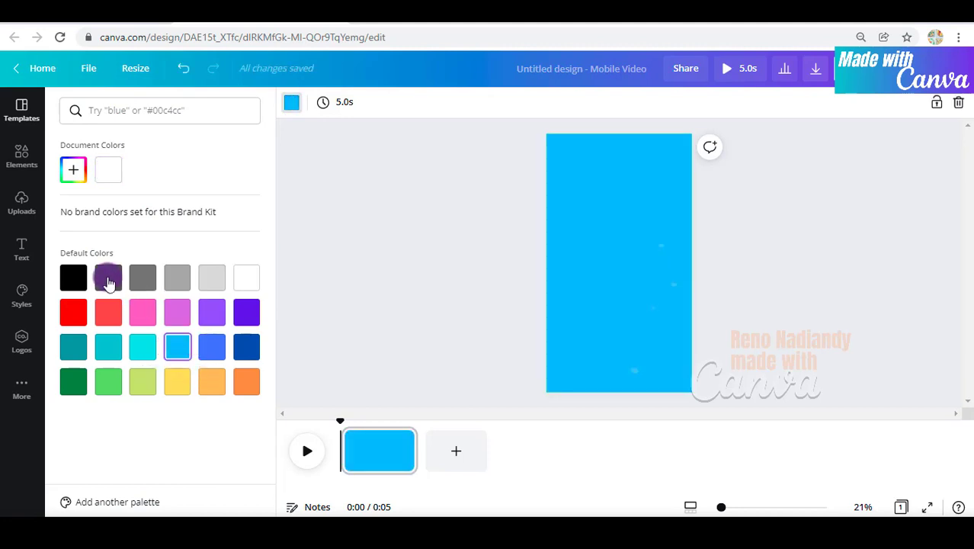
- Add a heading reading "FISH TANK" and enlarge it across the page to about font size 236
click(18, 245)
click(124, 177)
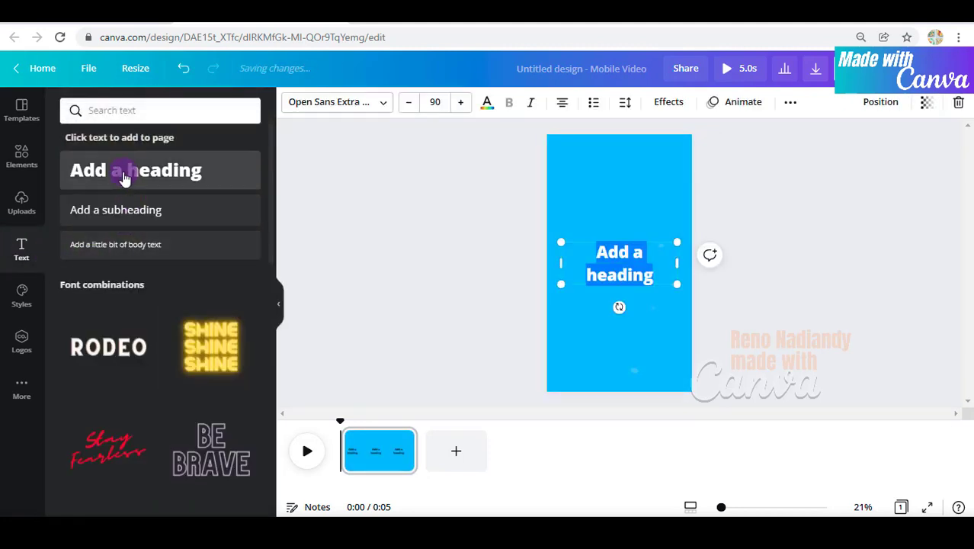
text(FIS)
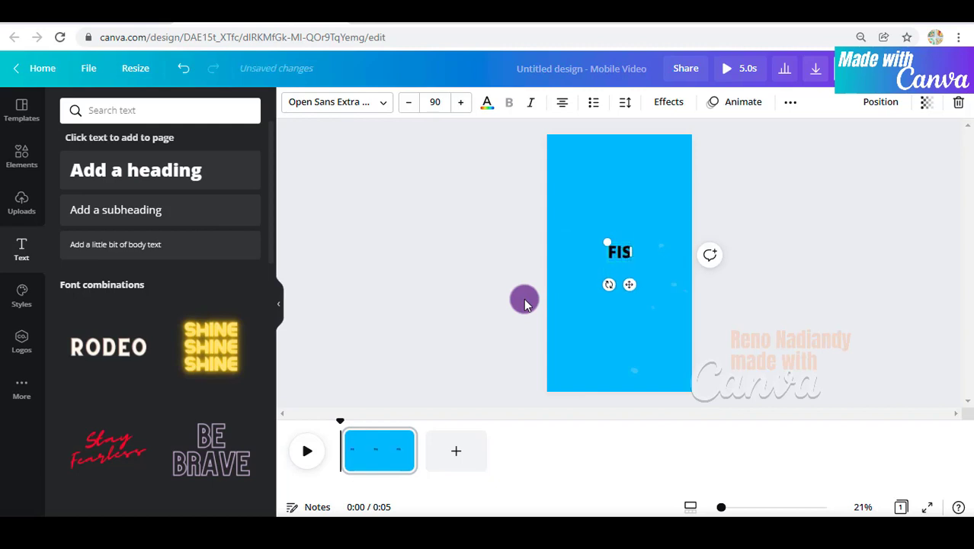
text(H TAN)
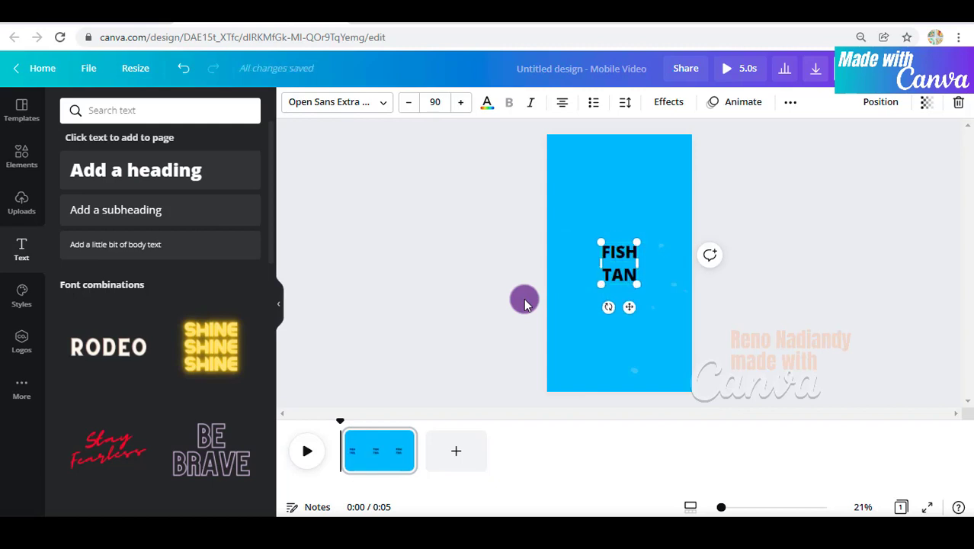
text(K)
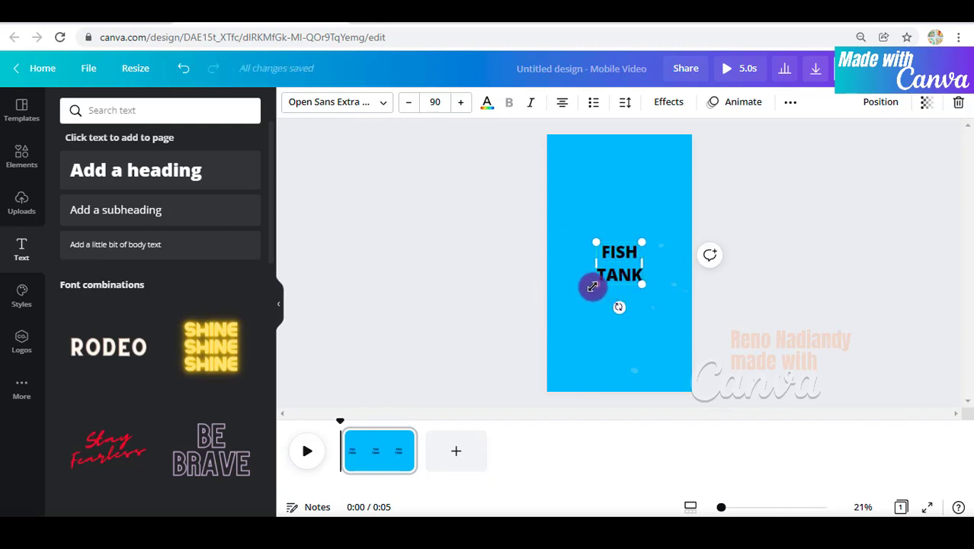
drag(592, 286, 562, 319)
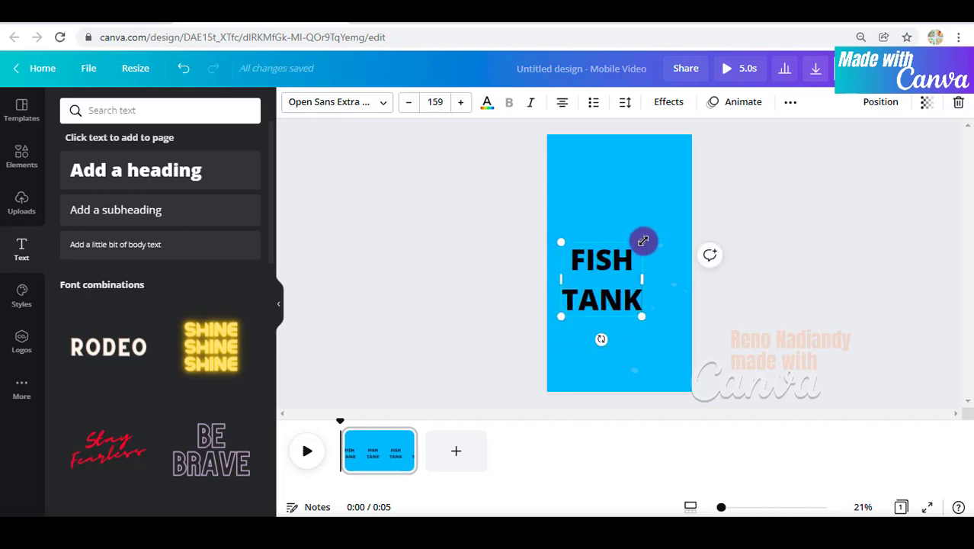
drag(642, 241, 680, 205)
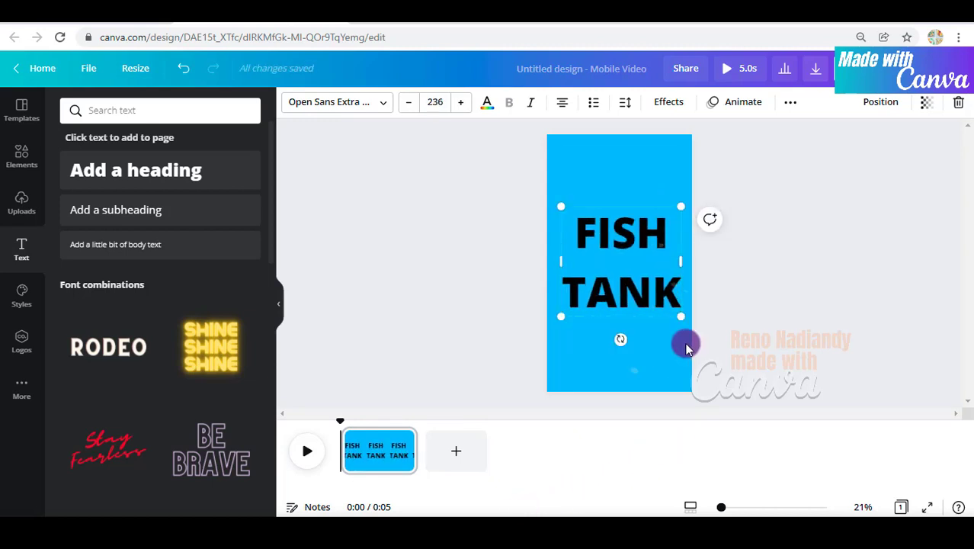
- Set the heading's font to TT Milks Casual Pie Base and enlarge it to about size 279
key(ctrl+a)
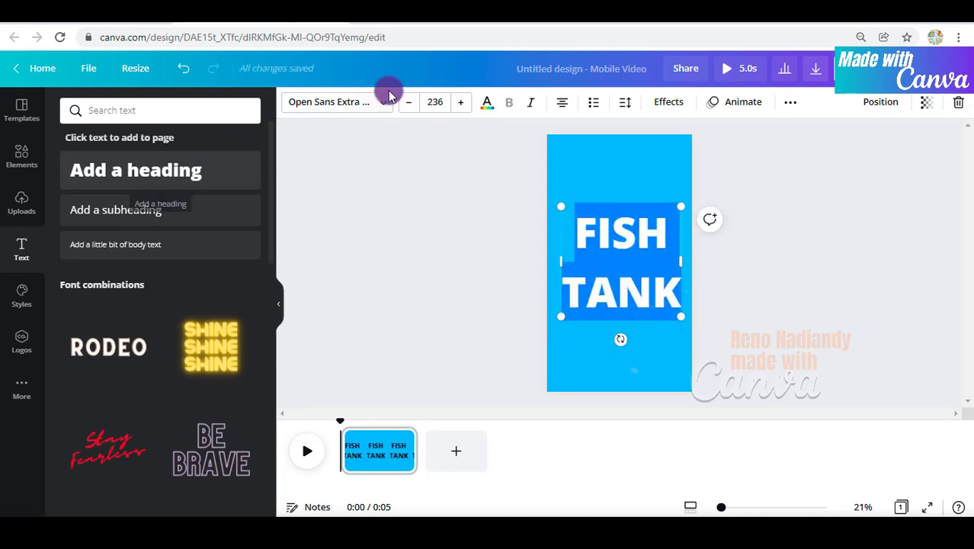
click(361, 108)
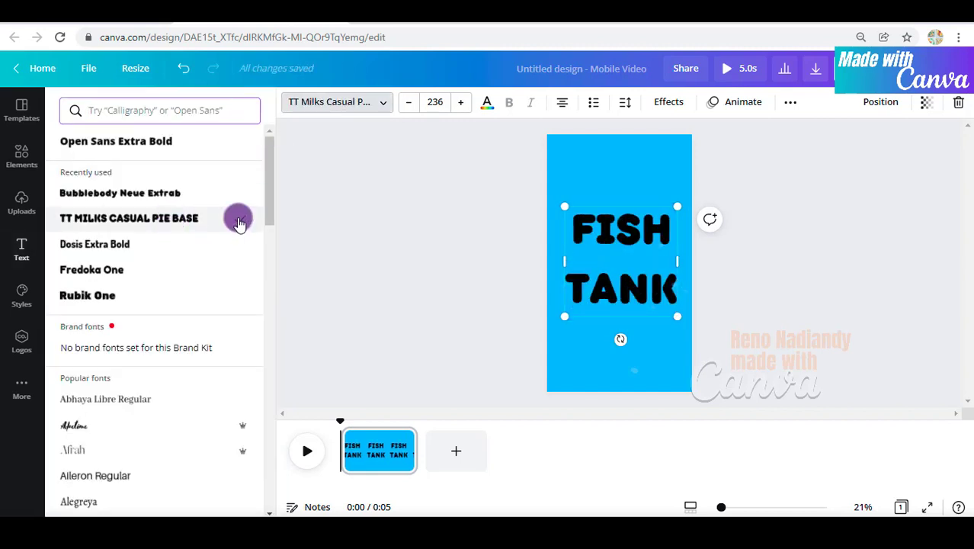
drag(556, 316, 550, 333)
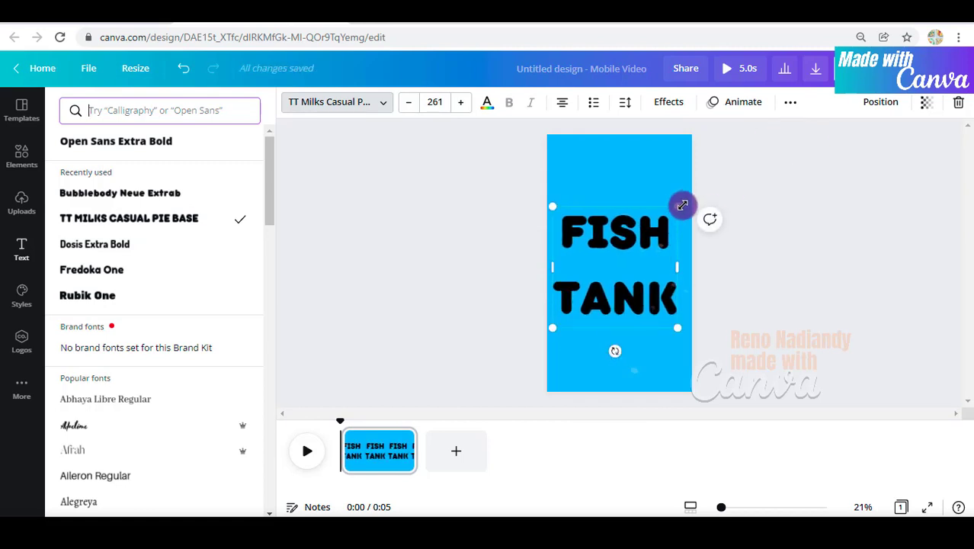
drag(682, 205, 688, 200)
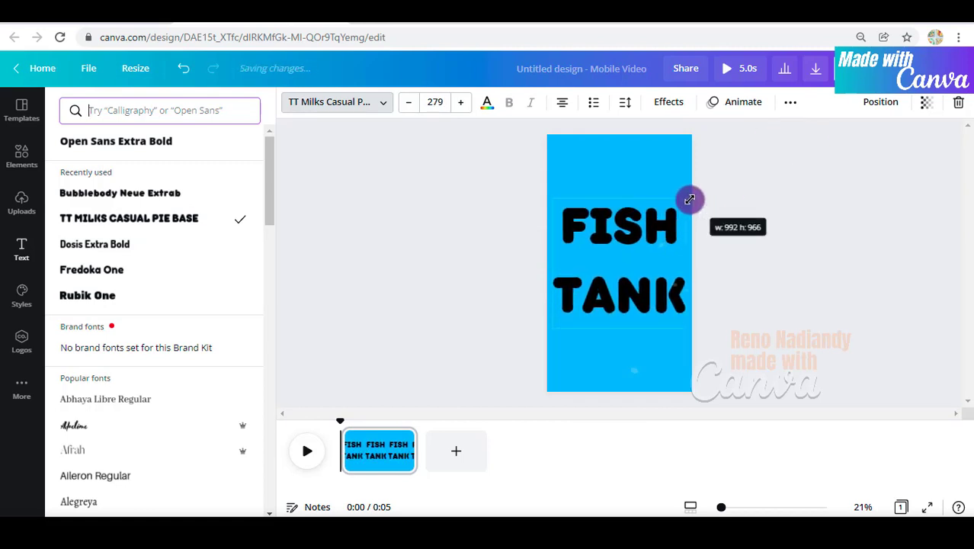
- Tighten the FISH TANK text's line spacing to 0.82 and colour the text white
click(623, 108)
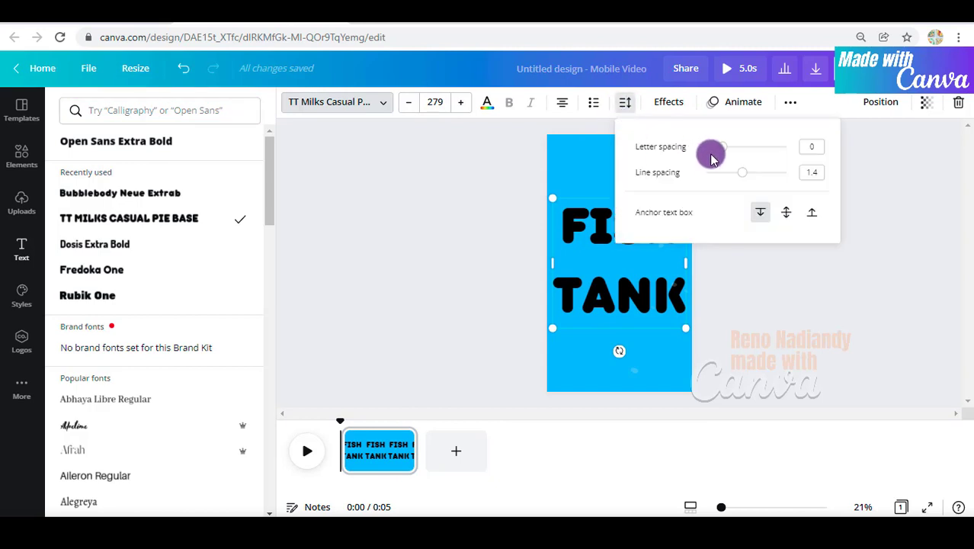
drag(739, 173, 720, 186)
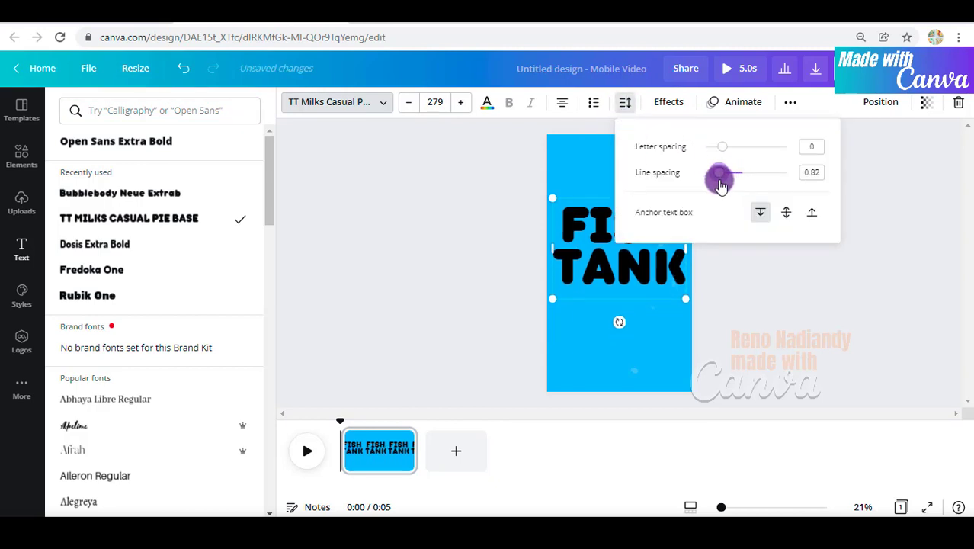
click(487, 103)
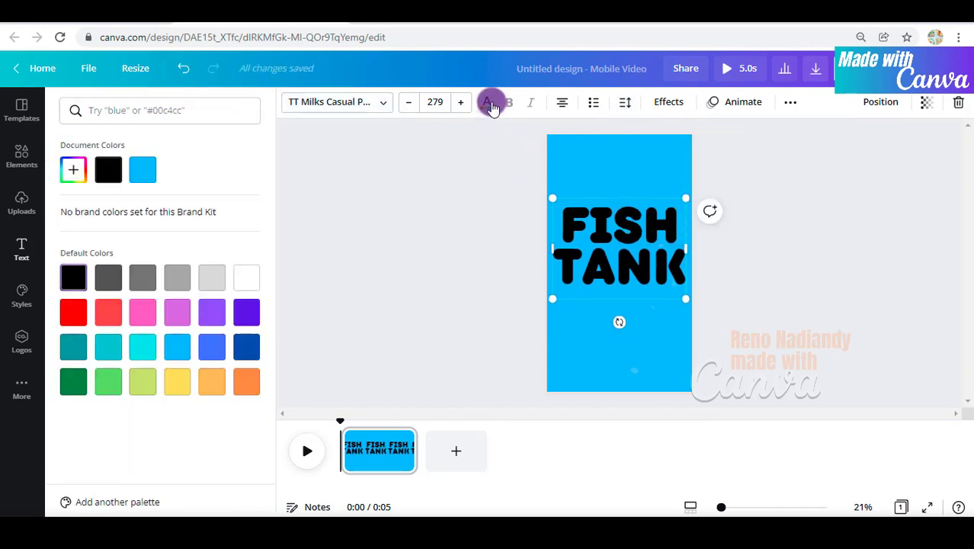
click(246, 277)
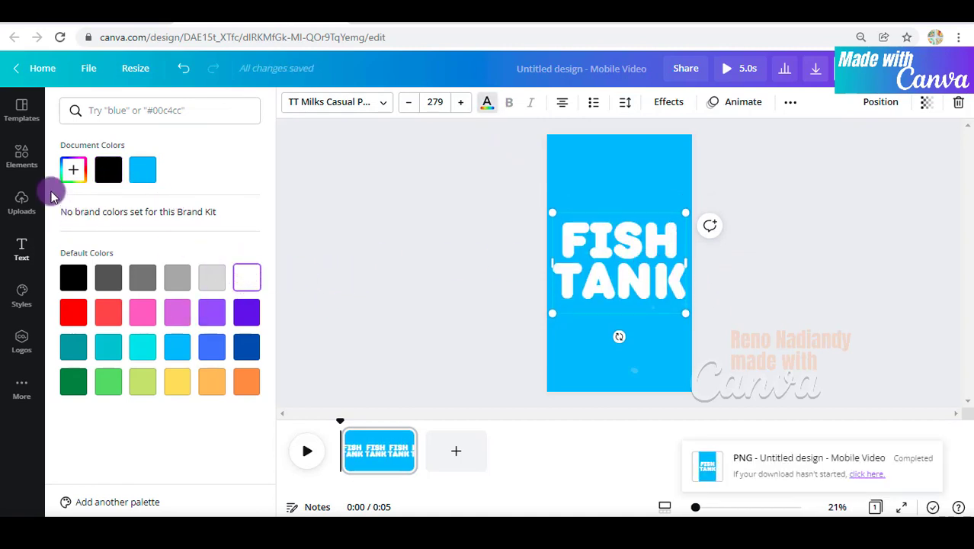
- Add a white square and resize it into a rectangle covering the page area above the FISH TANK text
click(21, 161)
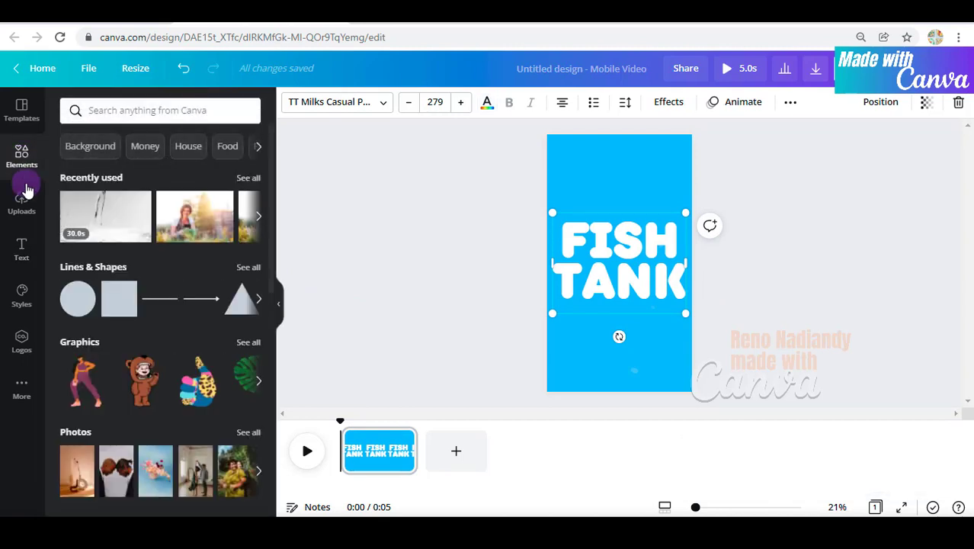
click(109, 294)
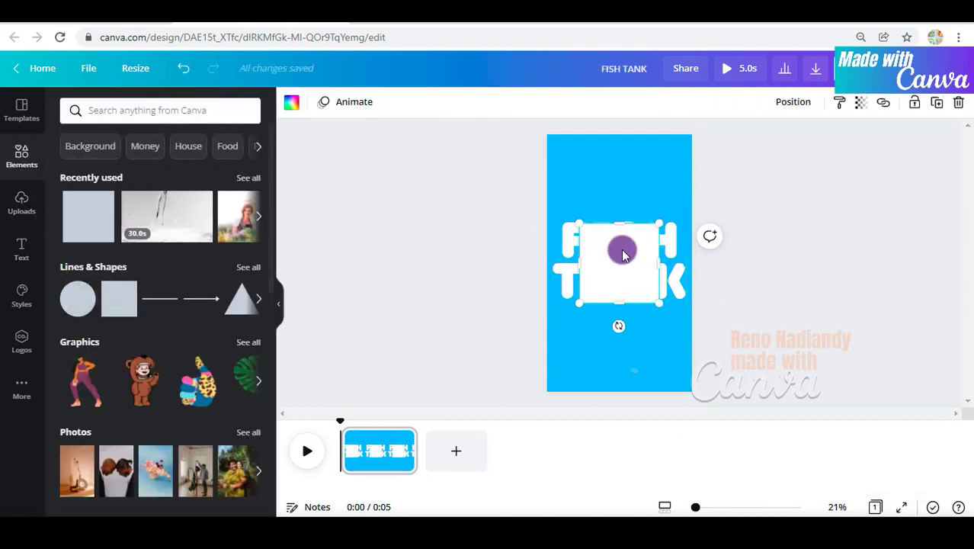
drag(619, 246, 699, 178)
drag(624, 208, 622, 217)
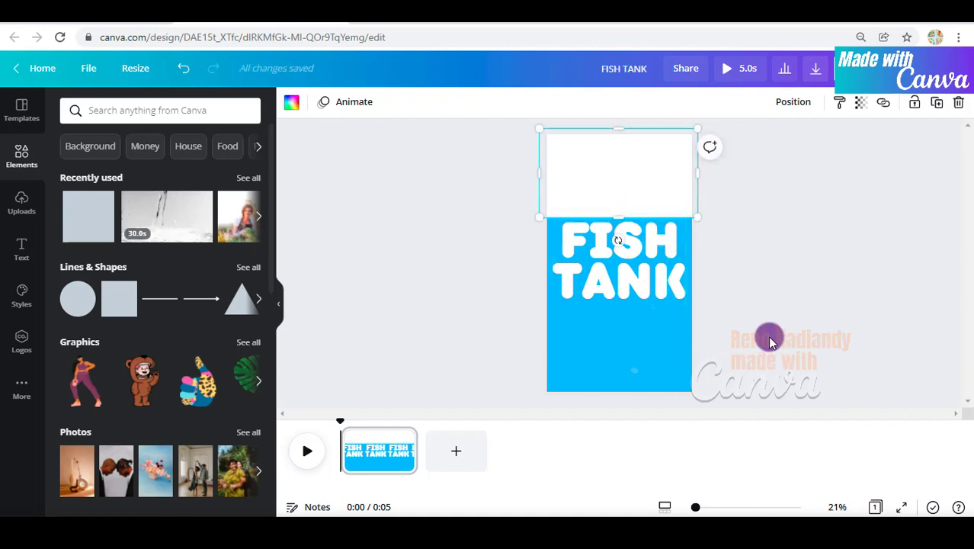
- Reduce the FISH TANK text to about size 261 and centre it horizontally just below the white rectangle
click(665, 297)
drag(685, 314, 676, 307)
drag(630, 285, 636, 286)
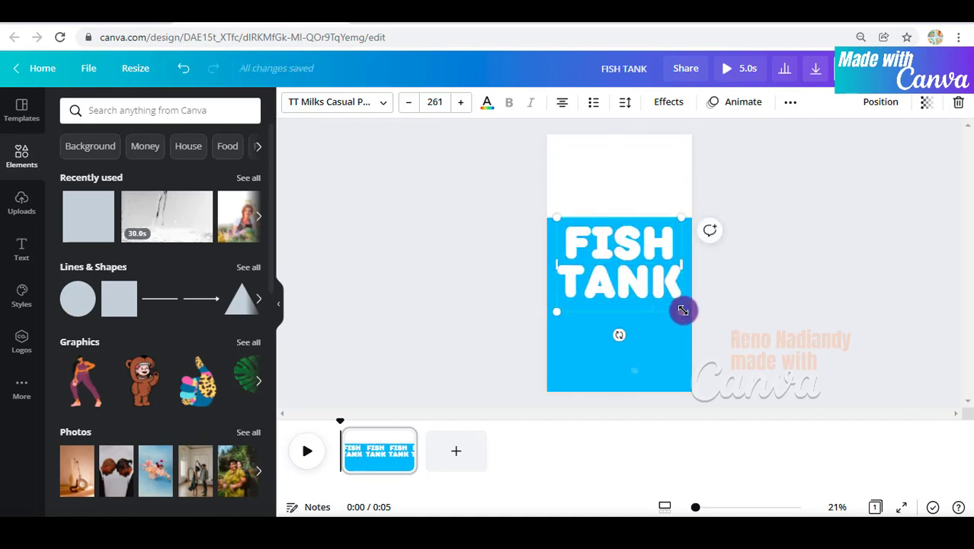
- Cover the area below the text with a copy of the white rectangle and narrow another copy into a strip along the page's right edge
click(640, 169)
drag(639, 169, 638, 336)
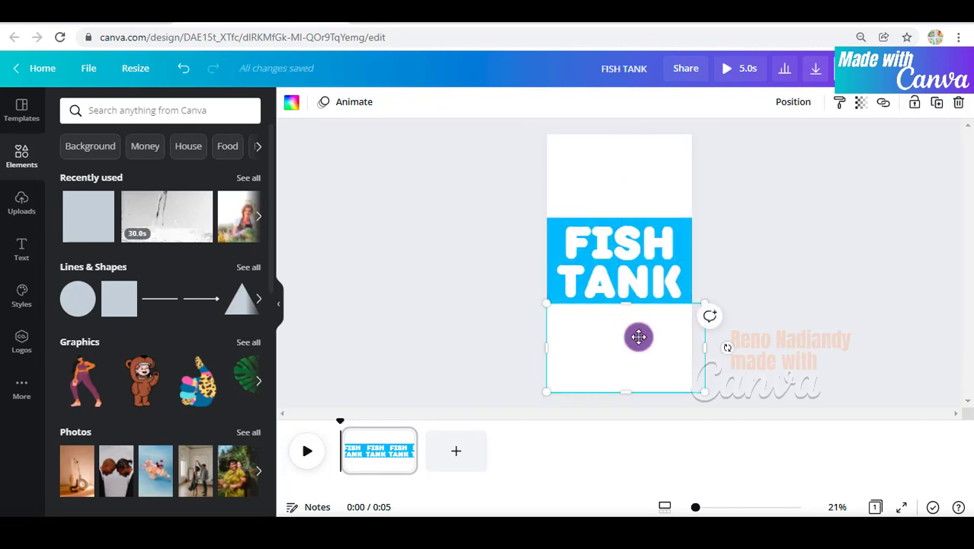
drag(641, 363, 771, 275)
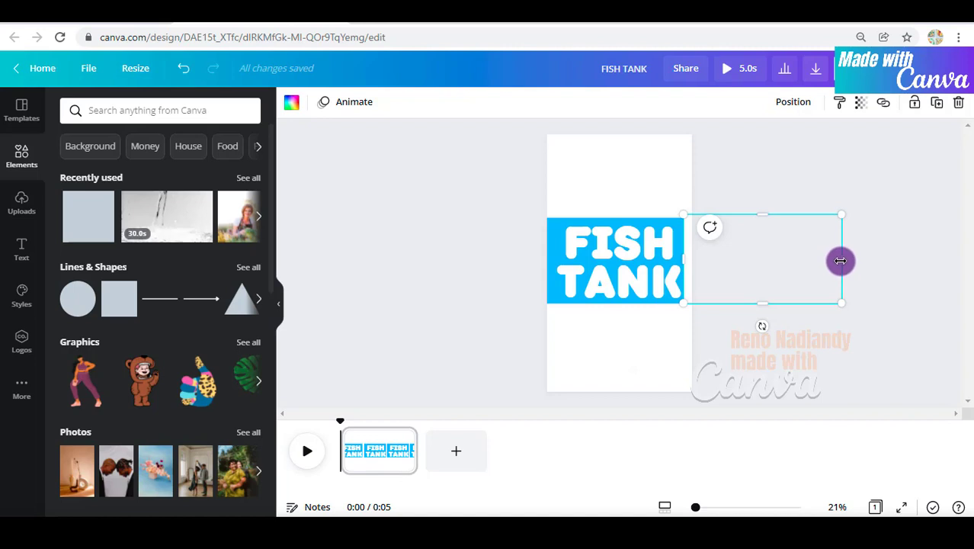
drag(840, 261, 694, 281)
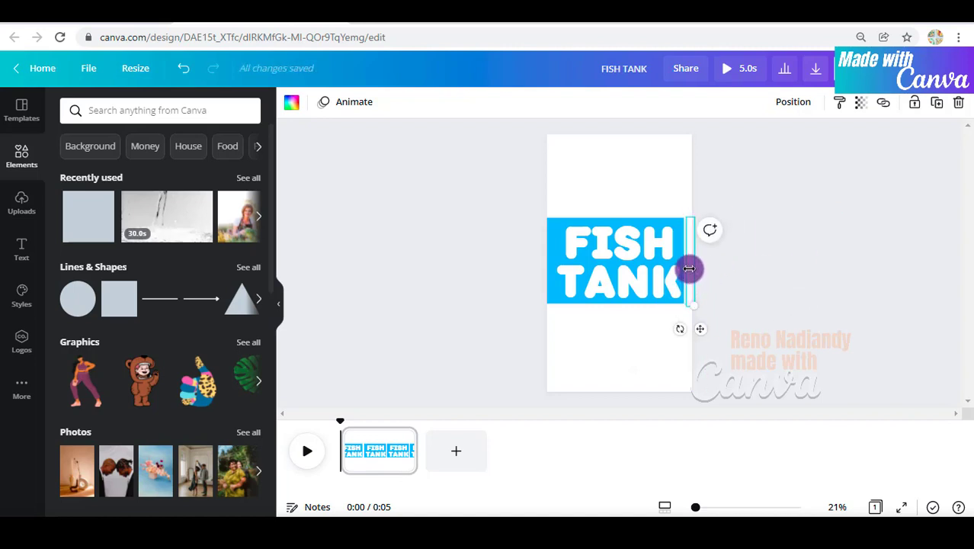
click(737, 263)
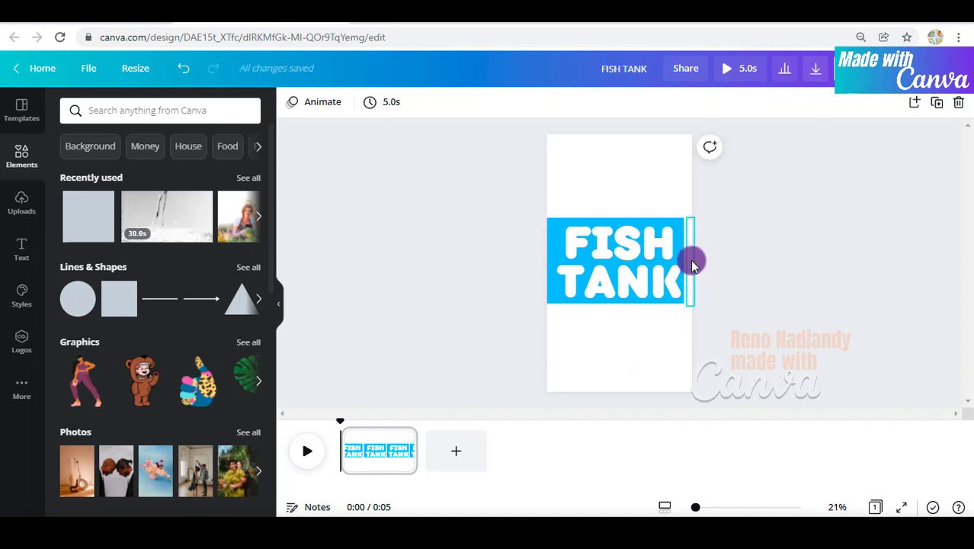
- Place a copy of the narrow white strip along the page's left edge, spanning the height of the blue band
click(691, 260)
drag(635, 280, 551, 260)
drag(551, 303, 553, 313)
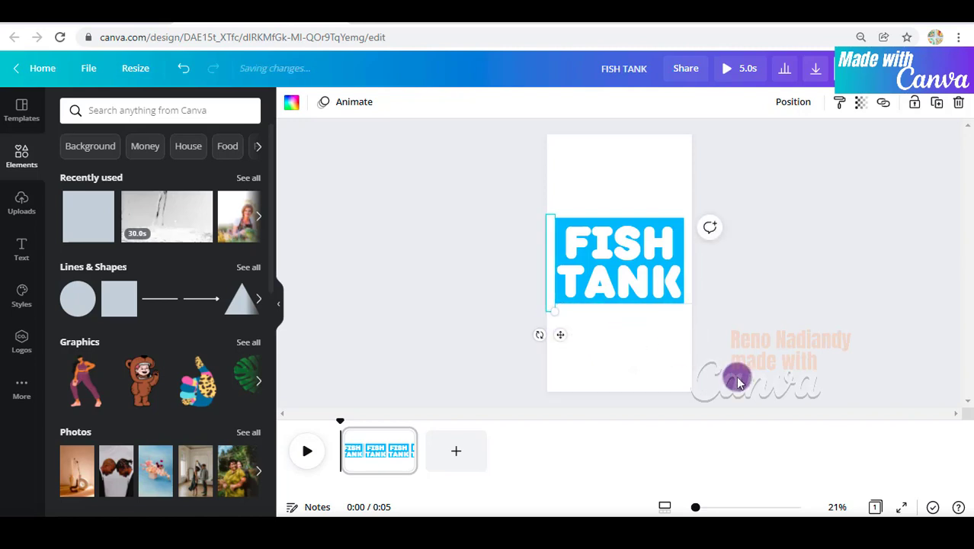
click(796, 242)
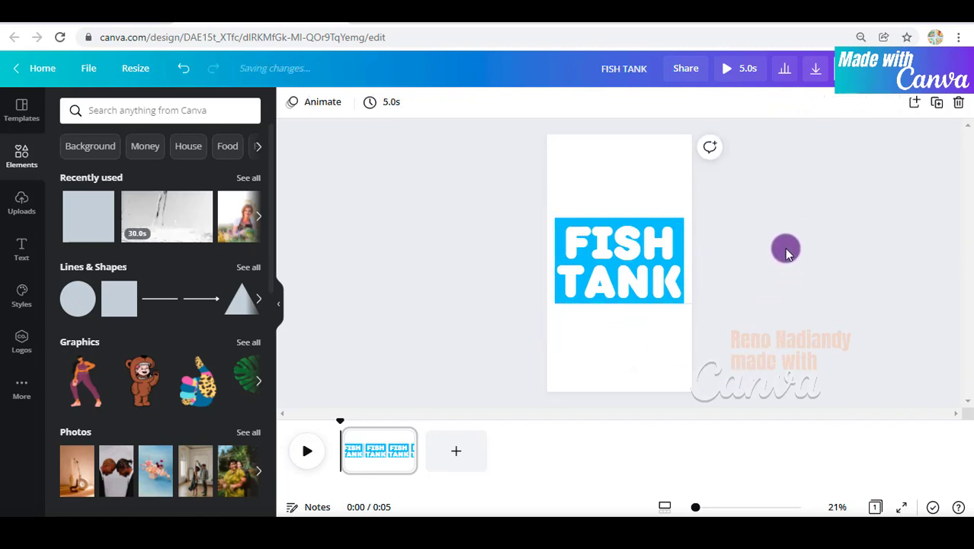
- Download the FISH TANK design as a PNG image
click(815, 71)
click(869, 317)
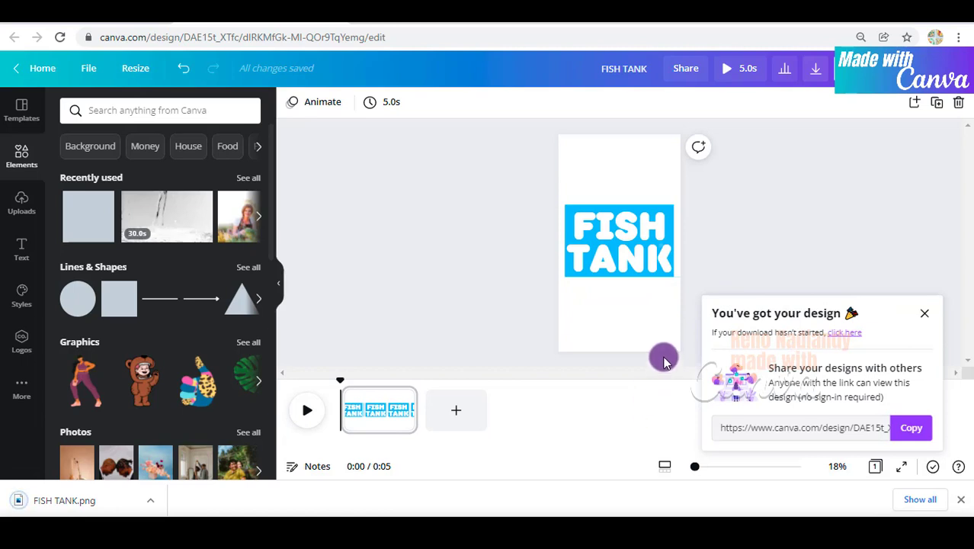
- Delete the text and all white shapes from the page, keeping only the blue background
drag(721, 186, 542, 326)
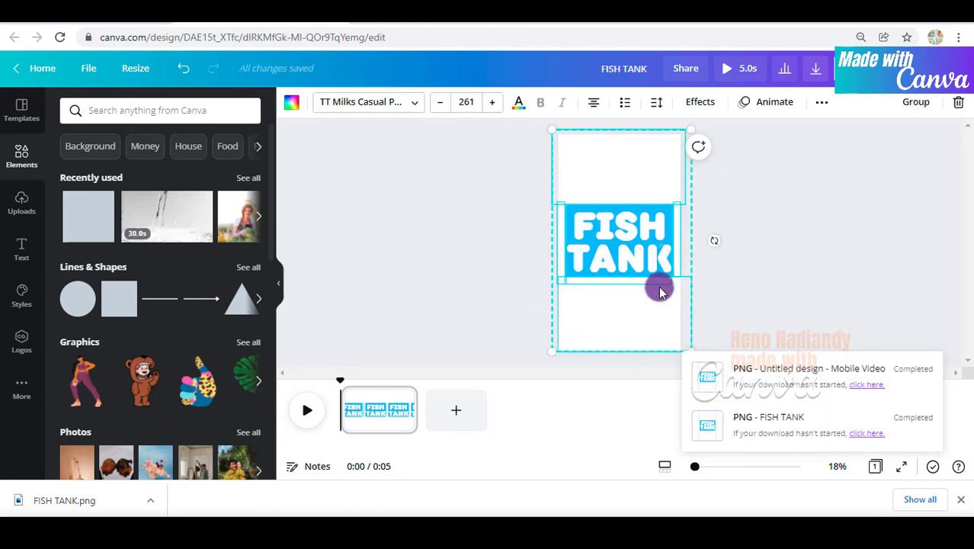
click(796, 279)
drag(743, 199, 559, 333)
key(Delete)
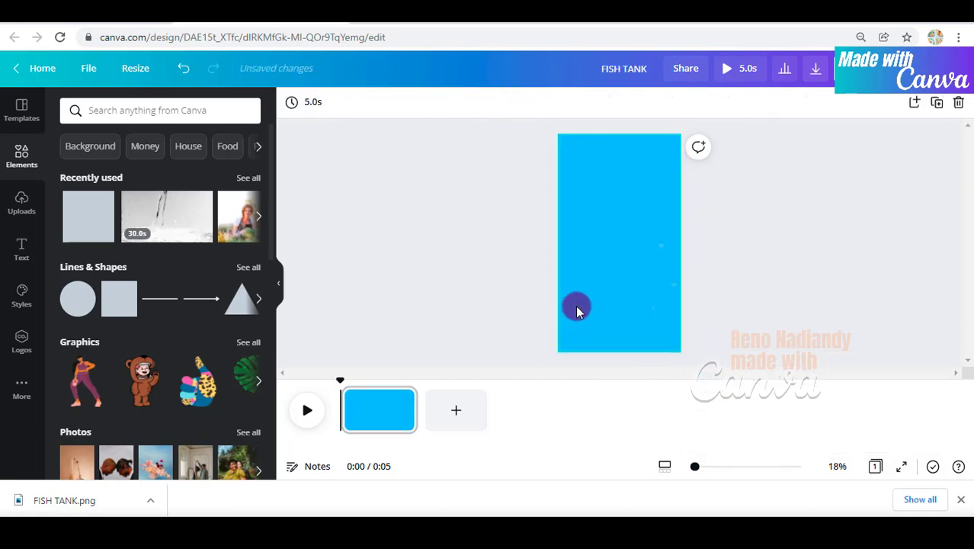
- Upload the downloaded FISH TANK.png, place it on the page and apply Background Remover to it
drag(82, 500, 618, 253)
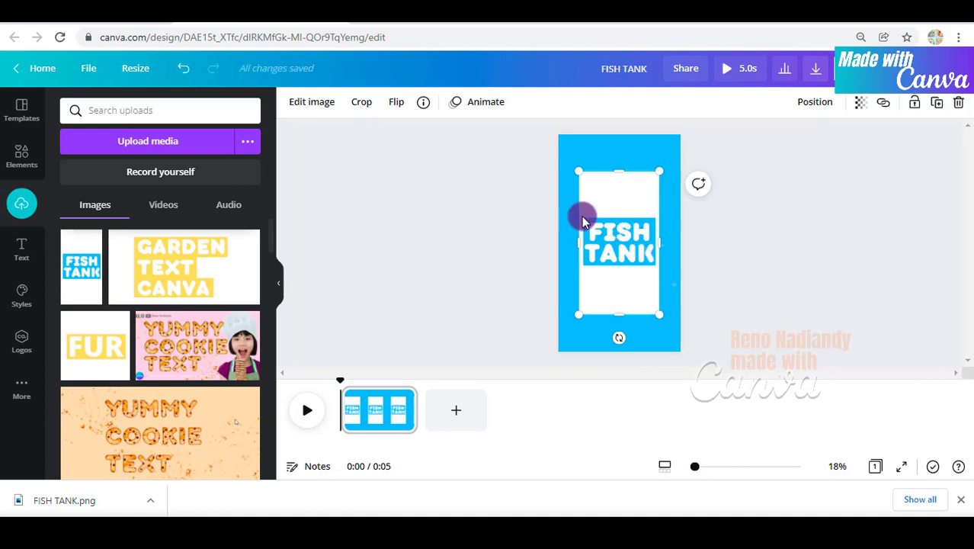
click(309, 102)
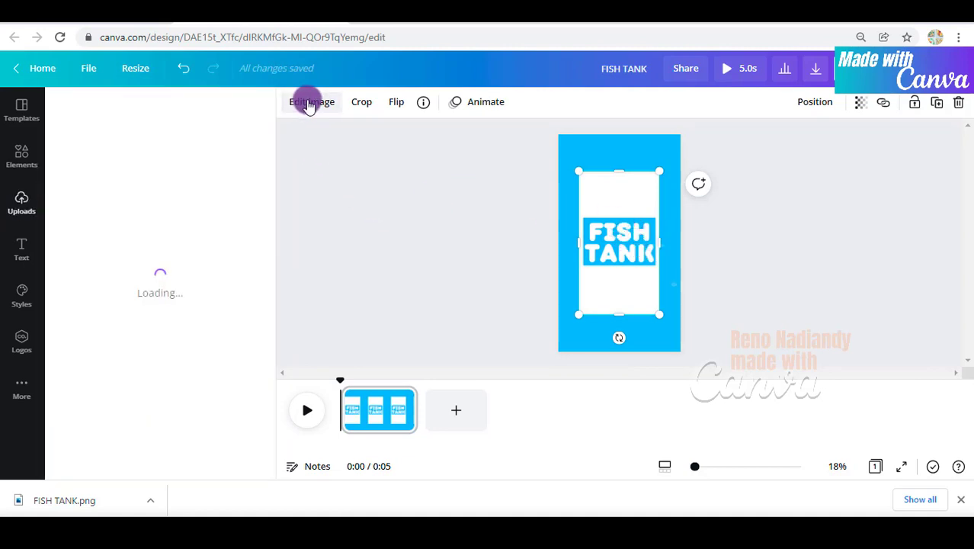
click(90, 229)
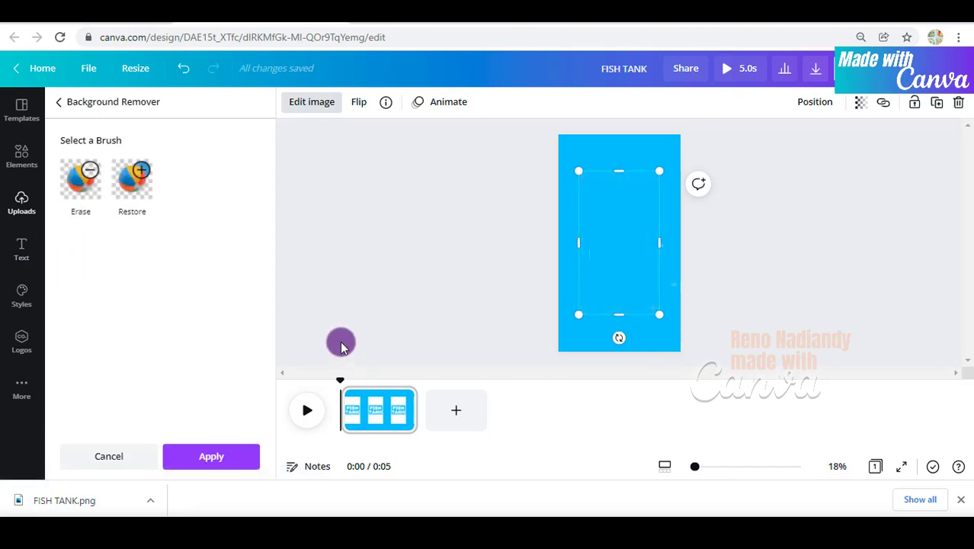
click(202, 464)
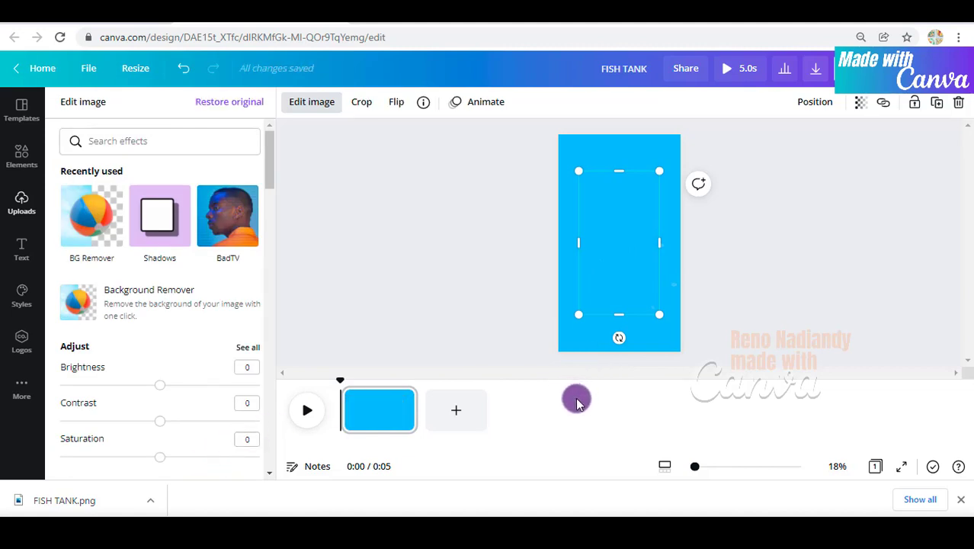
- Change the page's background colour from the default palette to medium grey
click(390, 411)
click(291, 104)
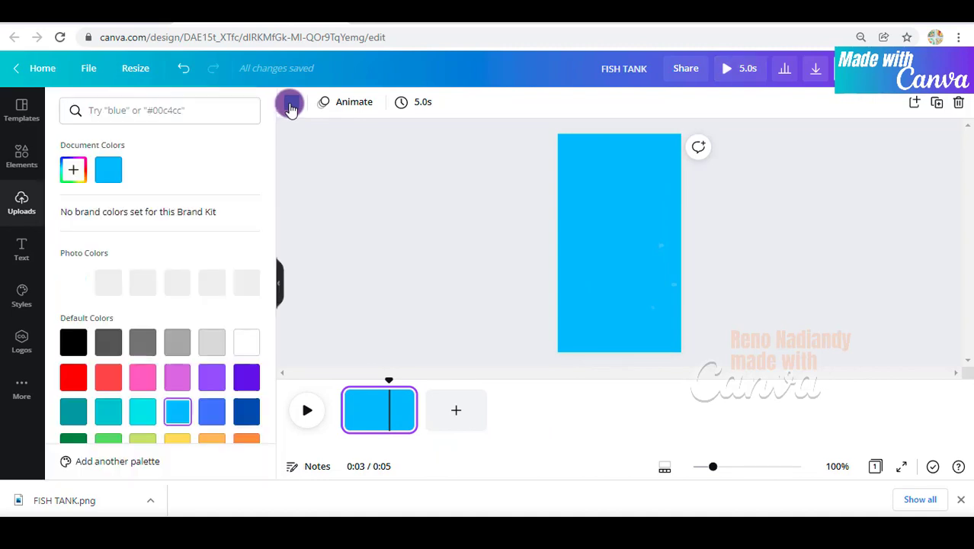
click(178, 344)
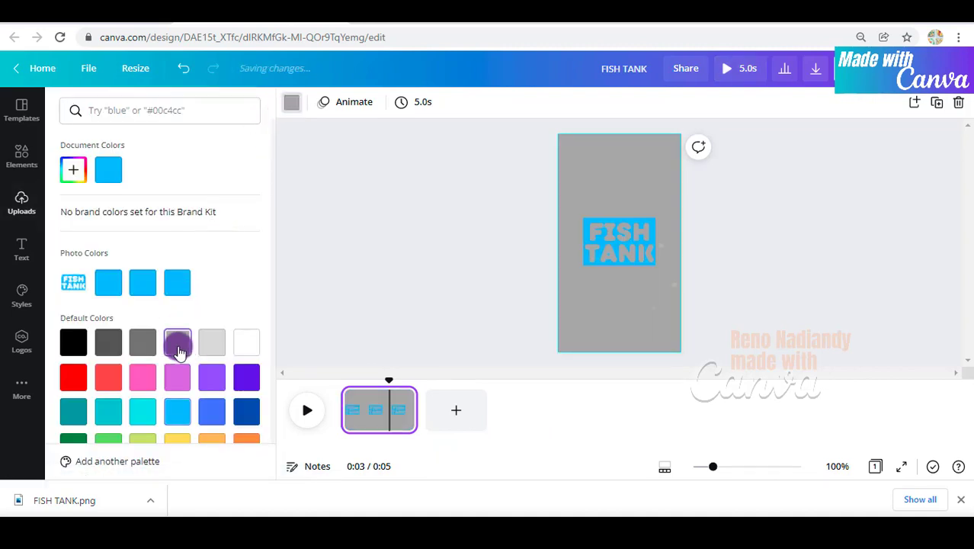
- Crop the empty areas above and below the FISH TANK lettering, and enlarge the image so its blue band spans the page width
click(635, 231)
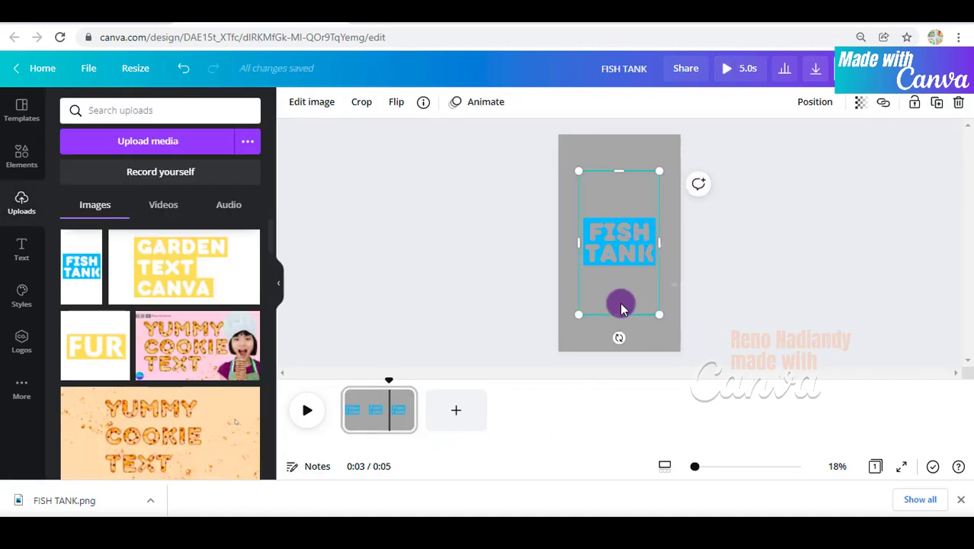
drag(615, 316, 621, 270)
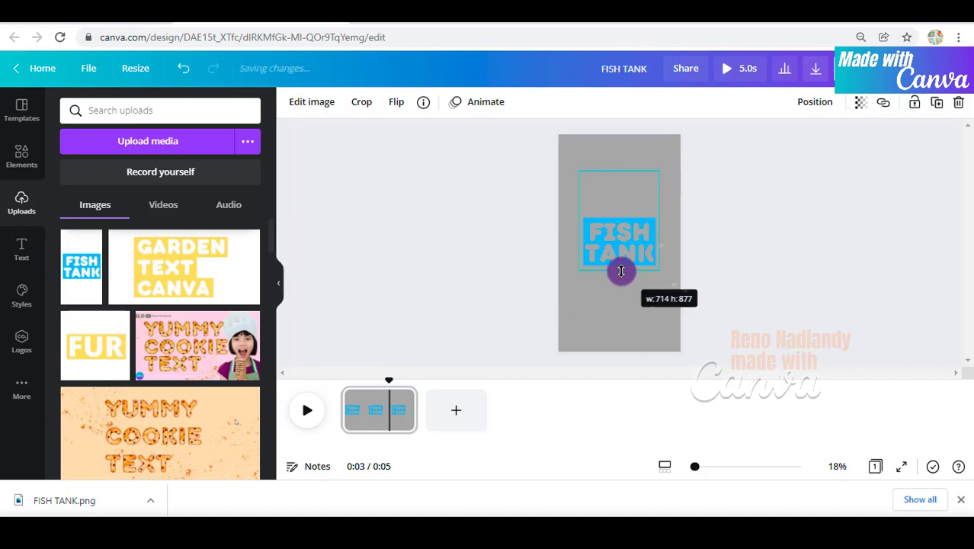
drag(619, 187, 614, 217)
drag(573, 285, 562, 304)
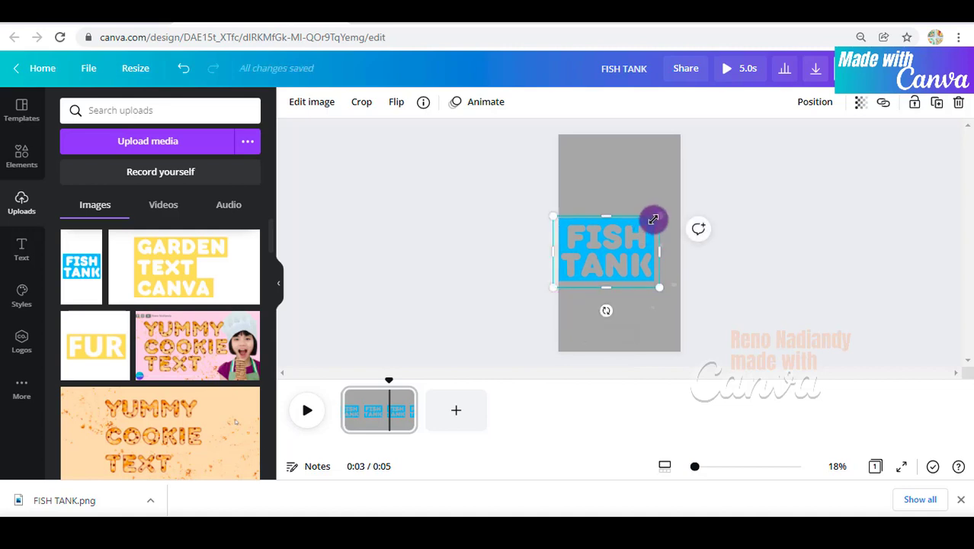
drag(652, 219, 677, 200)
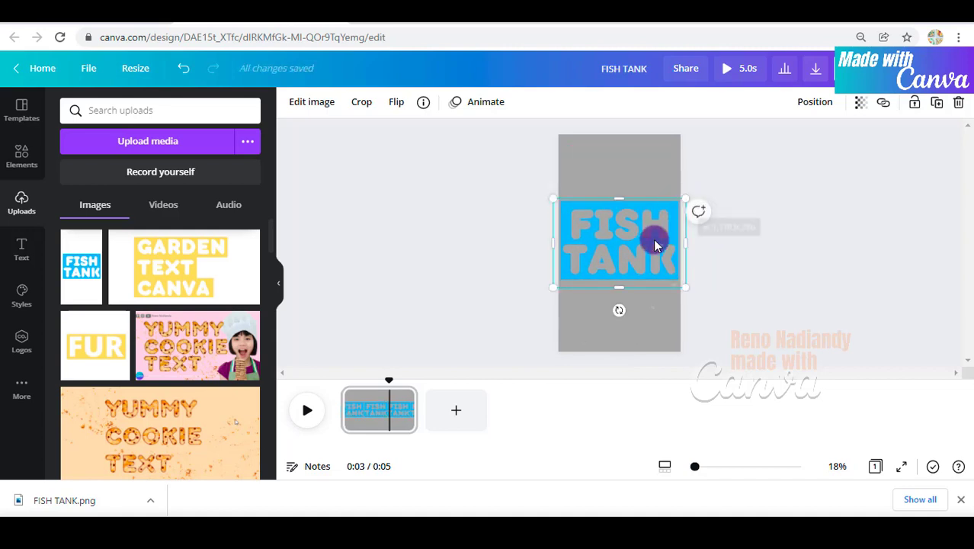
drag(552, 291, 550, 296)
drag(685, 292, 665, 273)
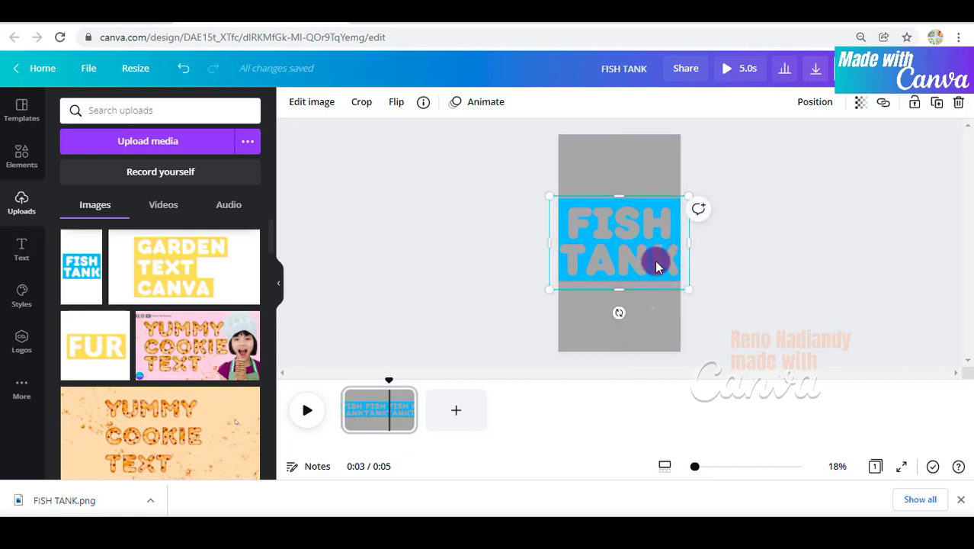
- Add a Glow shadow to the FISH TANK cut-out image and open the glow's settings
drag(698, 469, 700, 465)
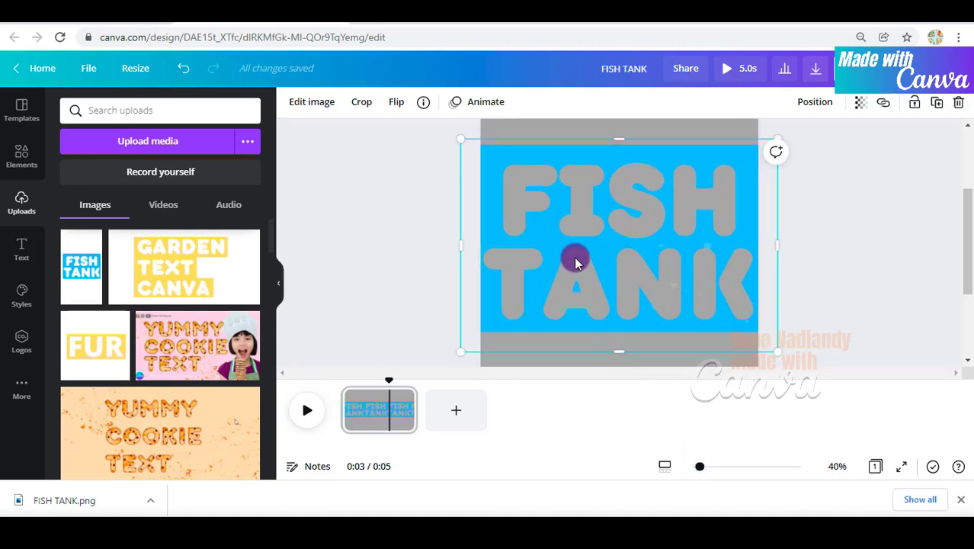
click(316, 104)
click(159, 217)
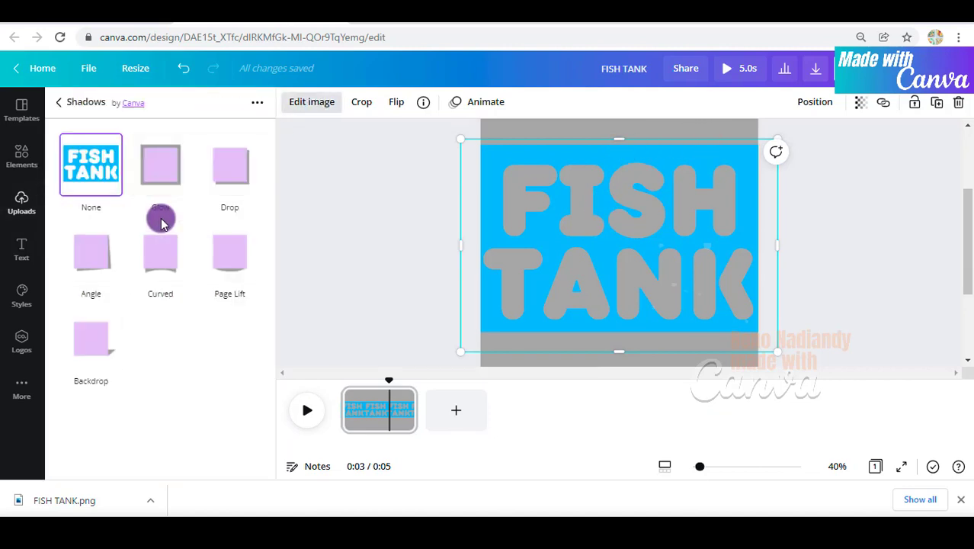
click(175, 180)
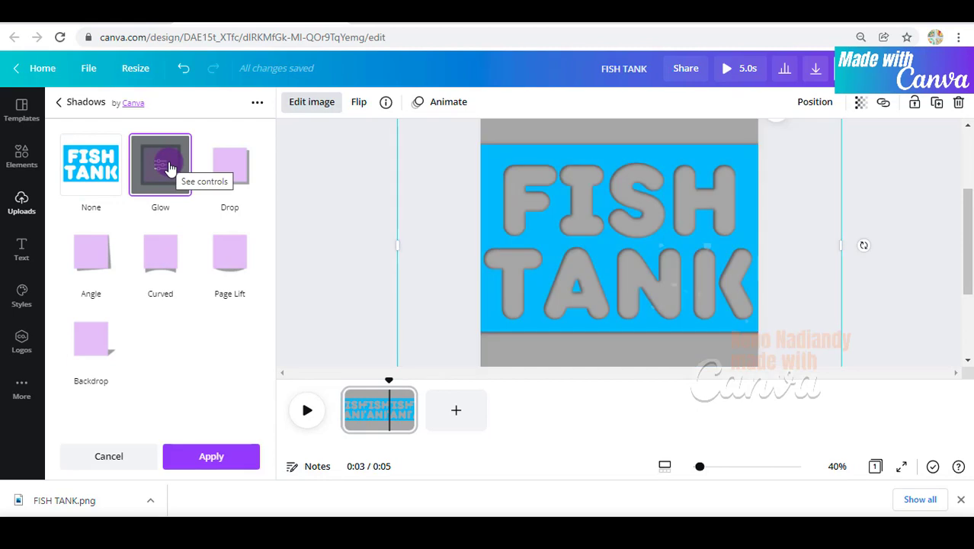
click(172, 189)
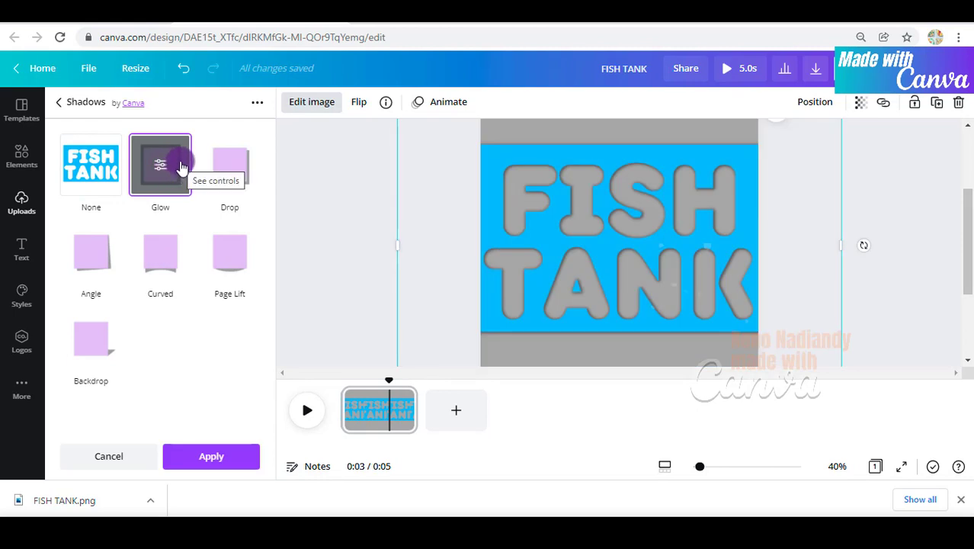
click(160, 164)
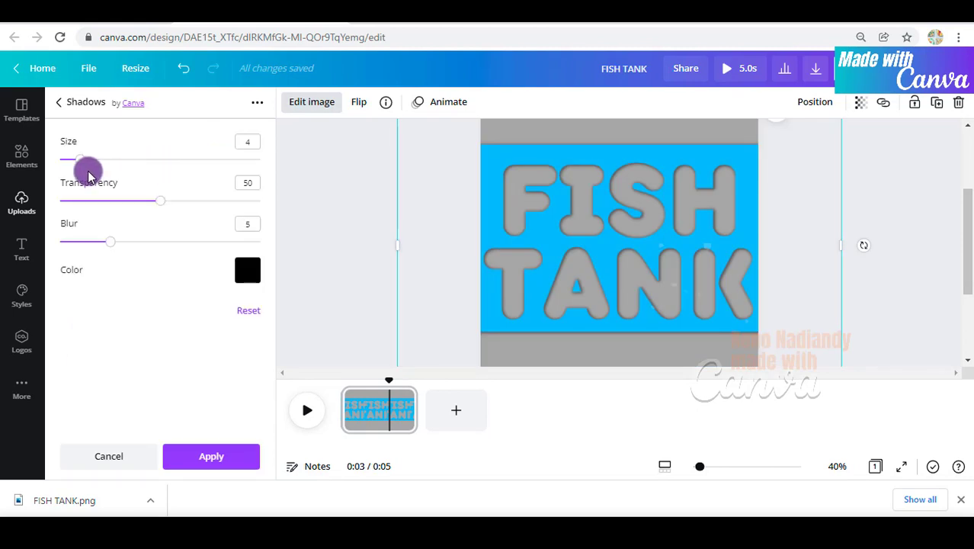
- Set the Glow shadow's size to 12, transparency to 34 and blur to 9
click(79, 161)
drag(98, 172, 104, 174)
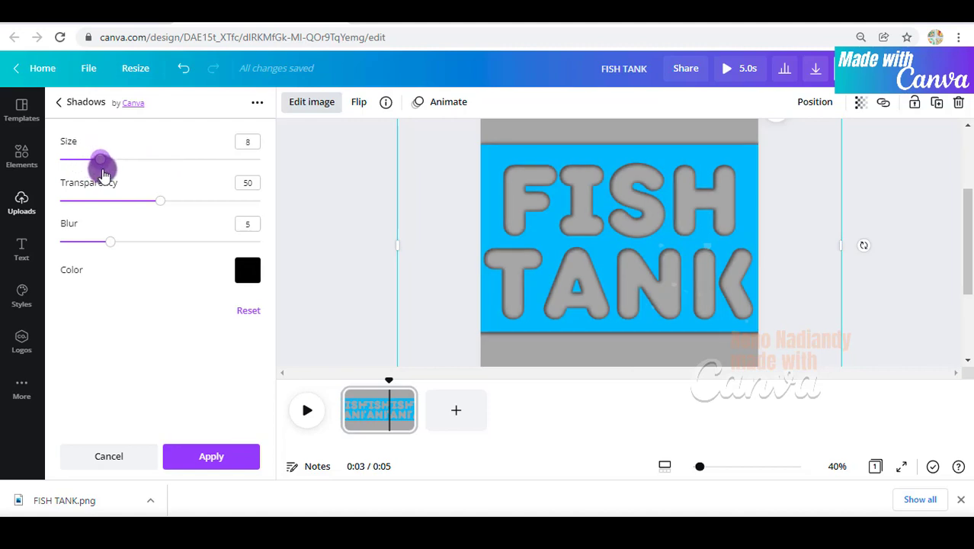
drag(160, 203, 128, 198)
click(103, 168)
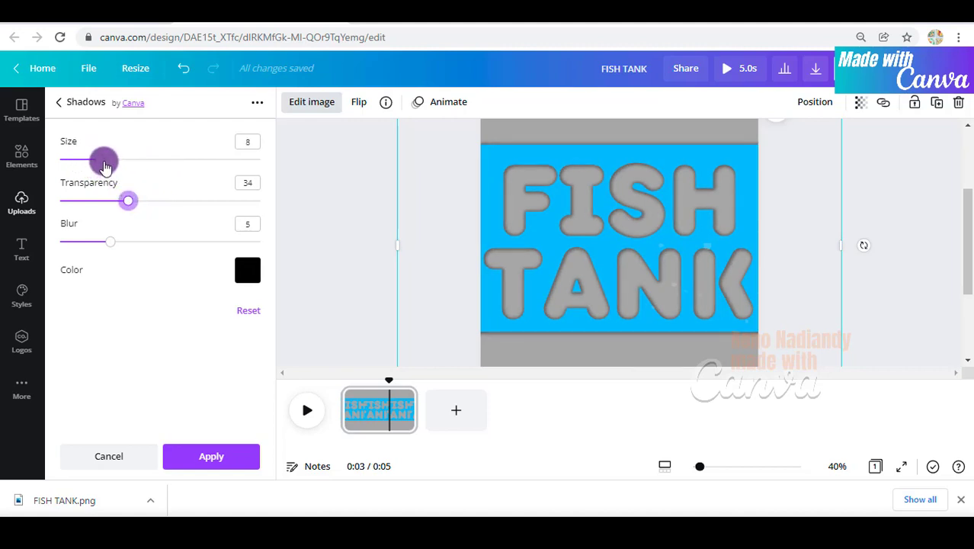
drag(104, 162, 135, 164)
click(111, 243)
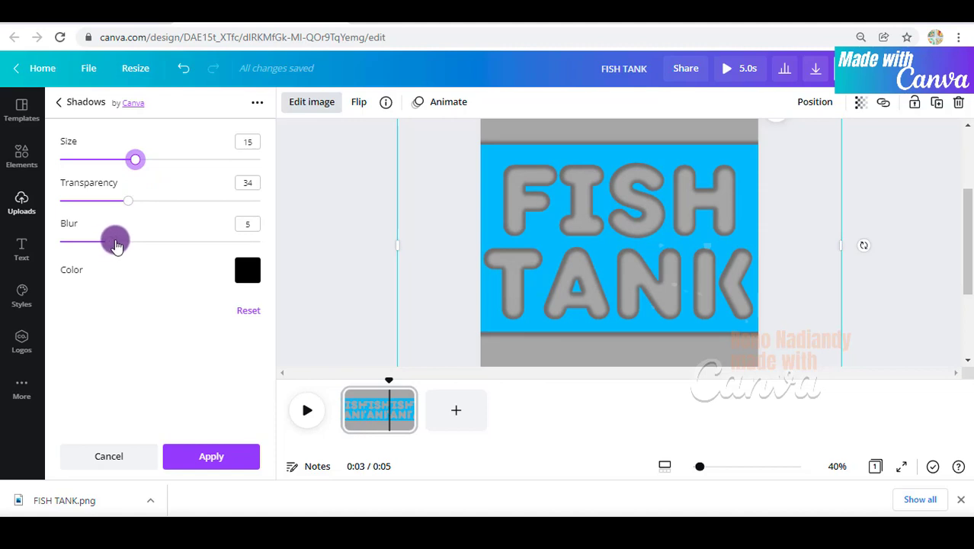
drag(116, 245, 132, 248)
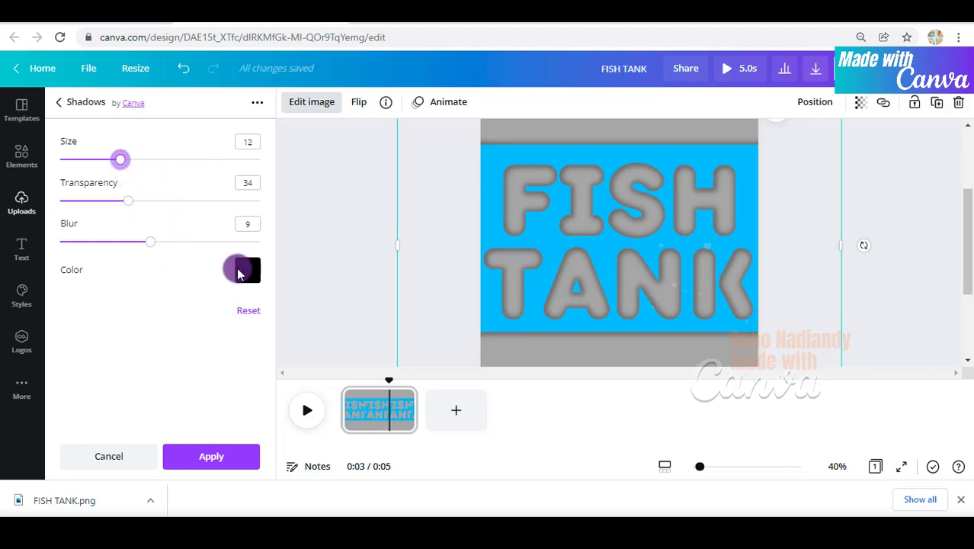
- Colour the Glow shadow dark blue and apply it to the FISH TANK image
click(247, 272)
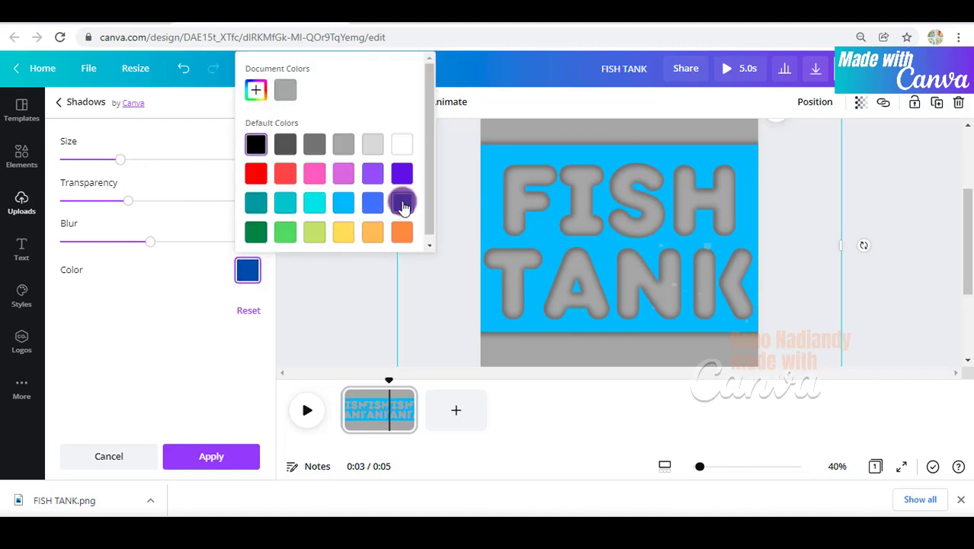
click(402, 204)
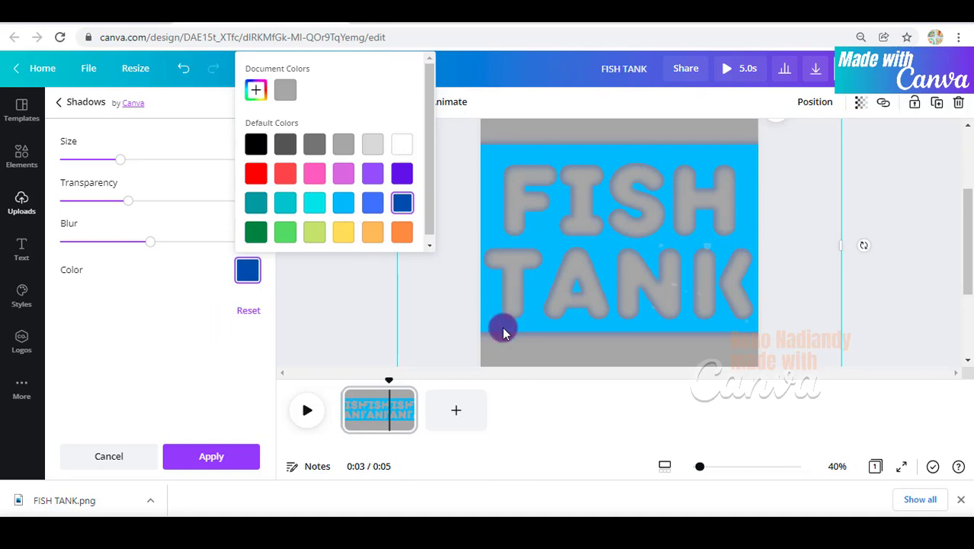
click(202, 457)
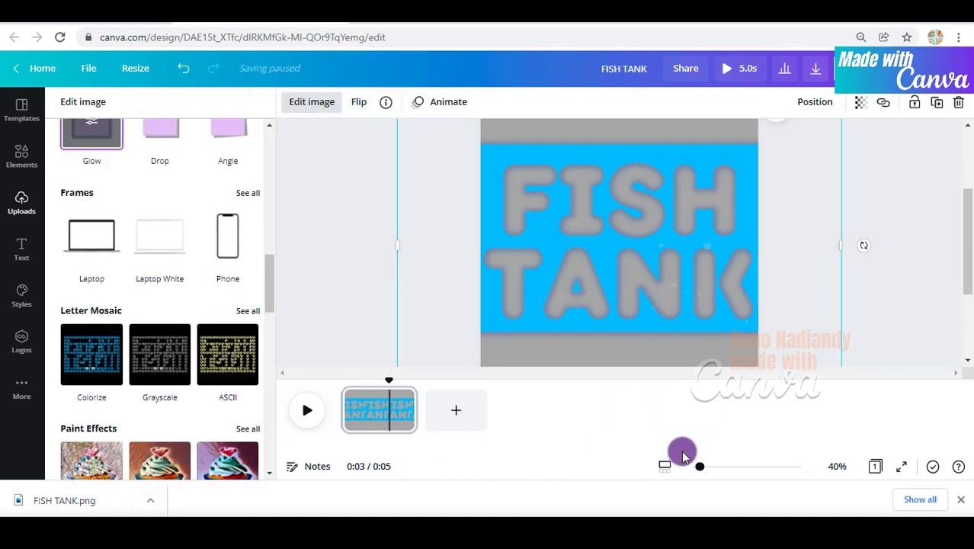
- Cover the grey areas below and above the FISH TANK image with blue square shapes stretched across the page width
drag(698, 467, 694, 465)
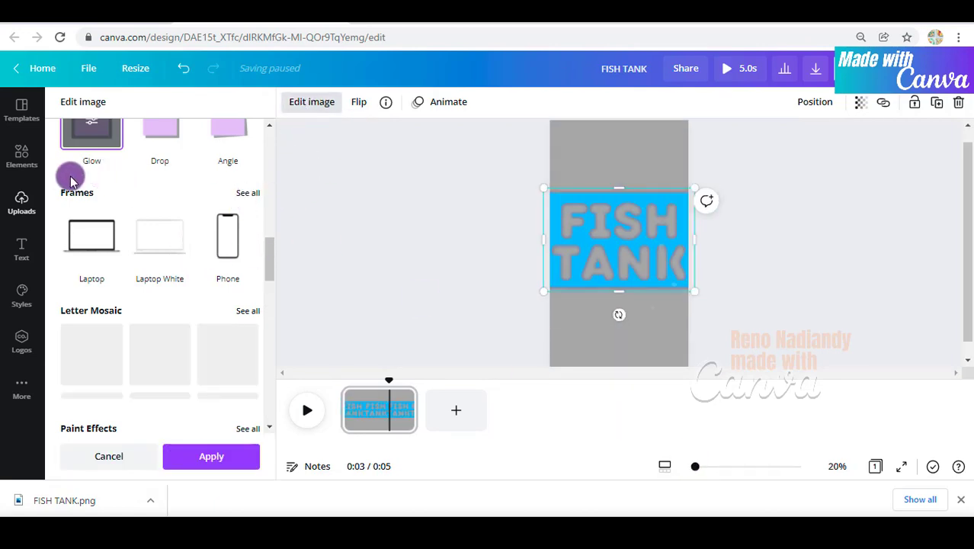
click(21, 157)
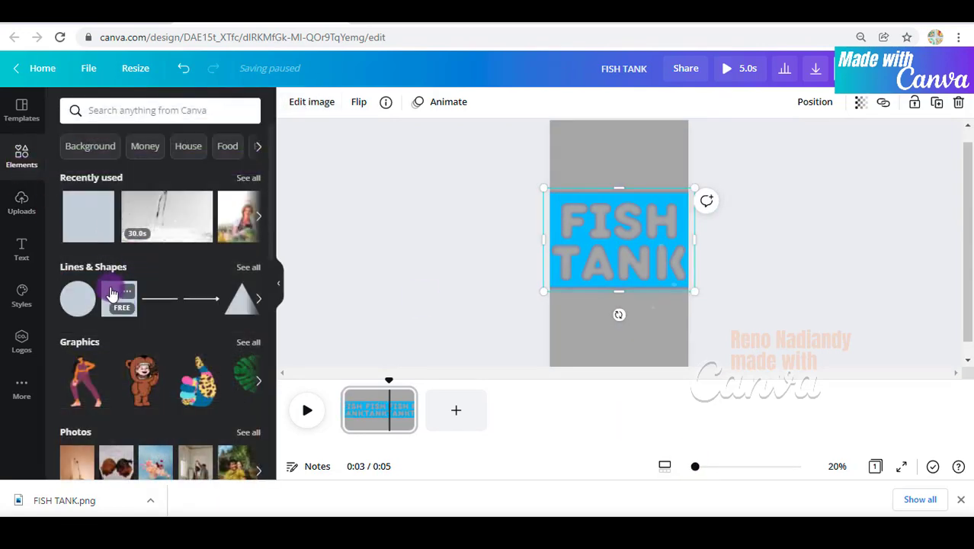
click(112, 293)
drag(626, 235, 689, 306)
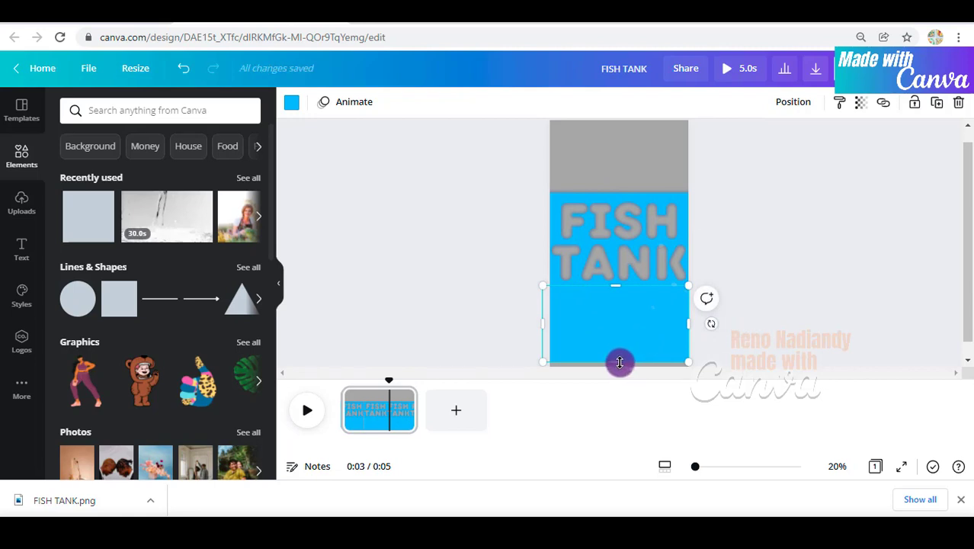
drag(619, 362, 618, 367)
drag(629, 317, 634, 155)
click(736, 203)
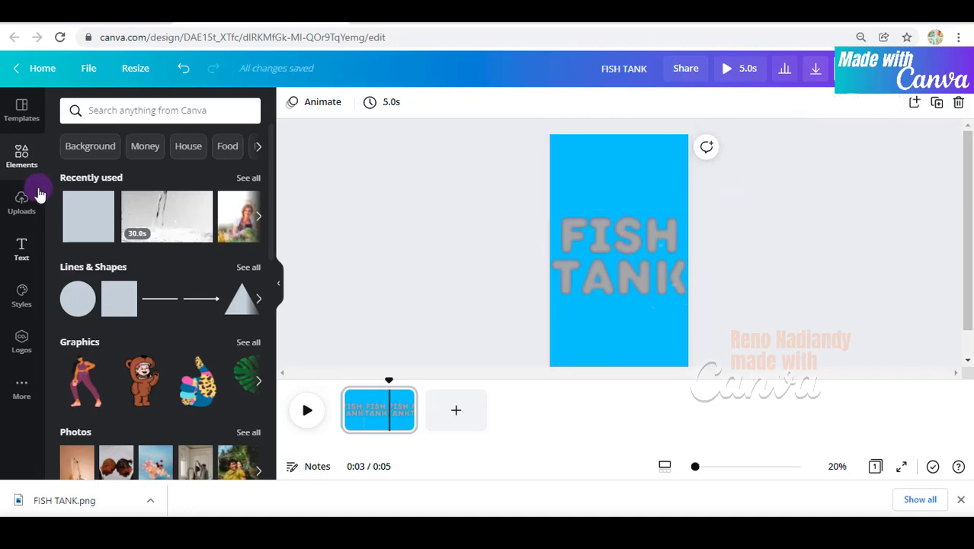
- Search the elements for aquarium videos and add the 14-second clip of striped fish among plants to the page
click(117, 108)
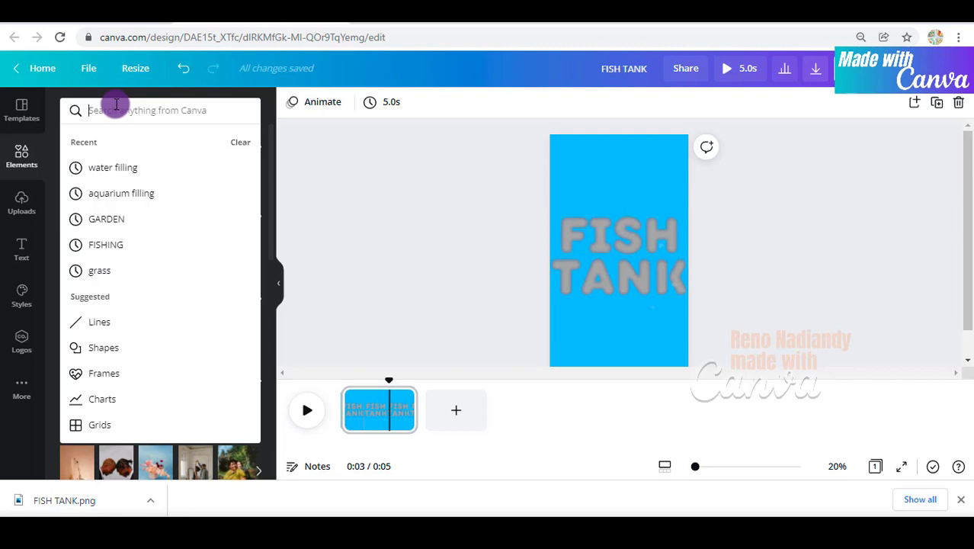
text(aquarium)
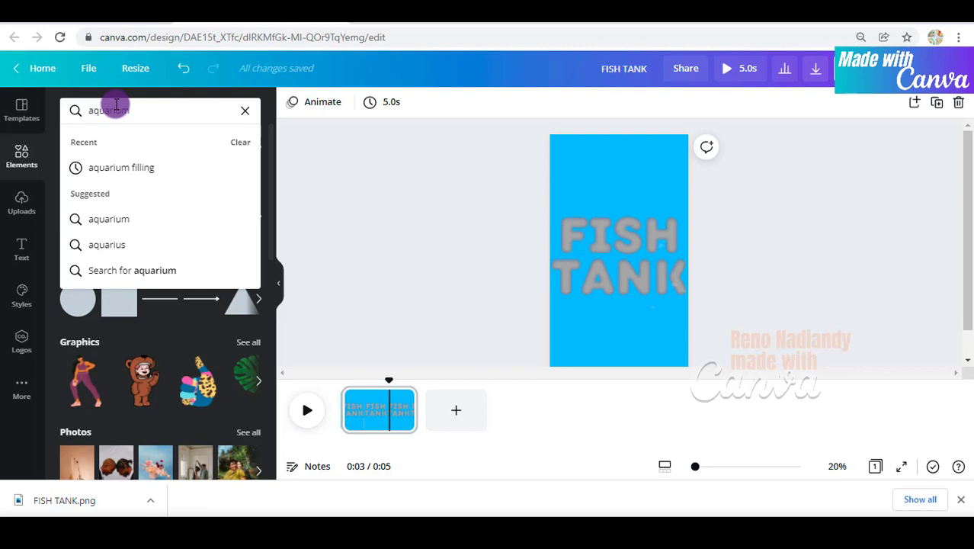
key(Return)
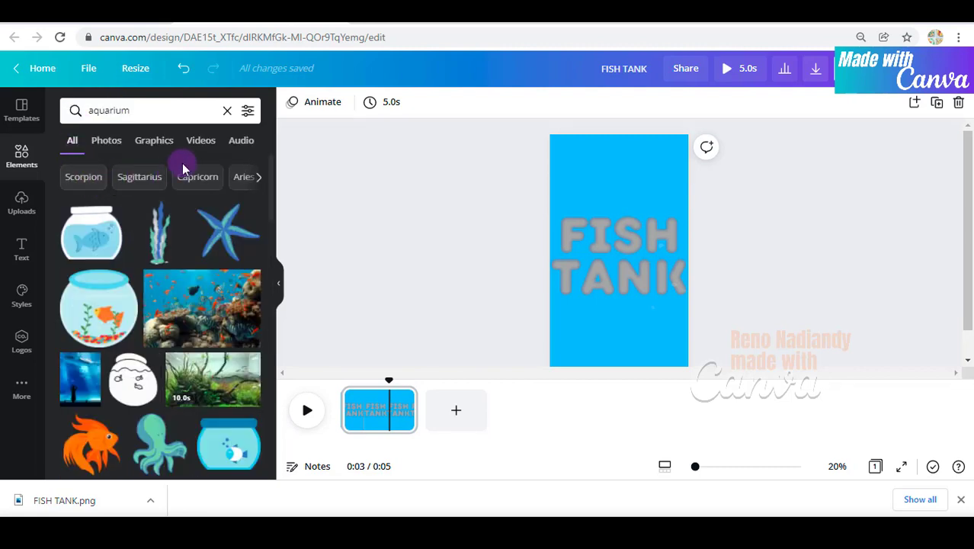
click(215, 142)
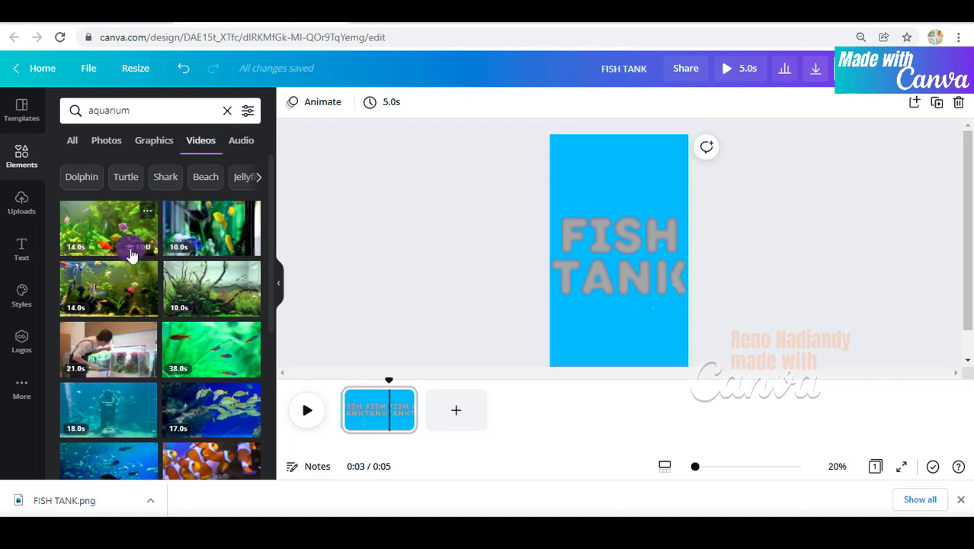
click(109, 287)
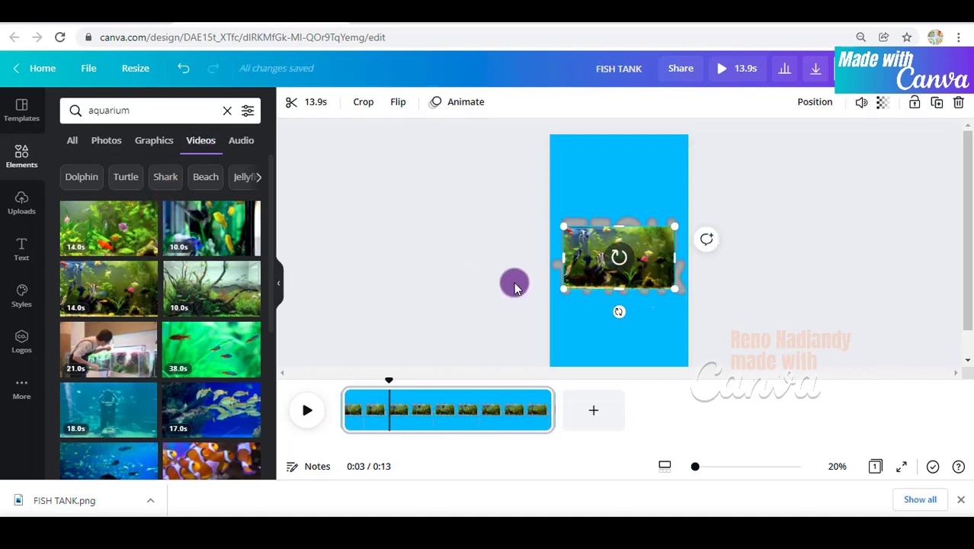
- Enlarge the aquarium video to cover the FISH TANK lettering and send it to the back
drag(689, 291, 693, 300)
drag(564, 226, 543, 216)
right_click(648, 254)
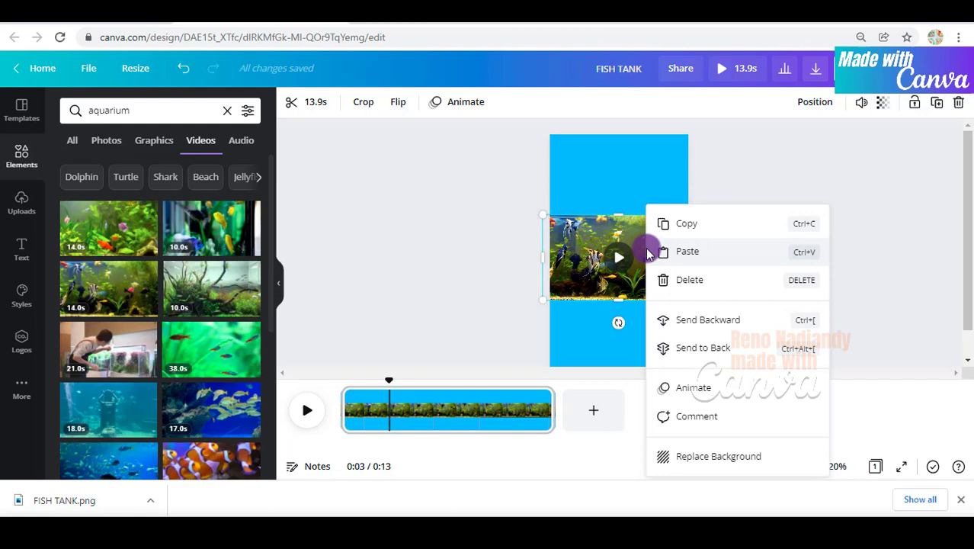
click(725, 345)
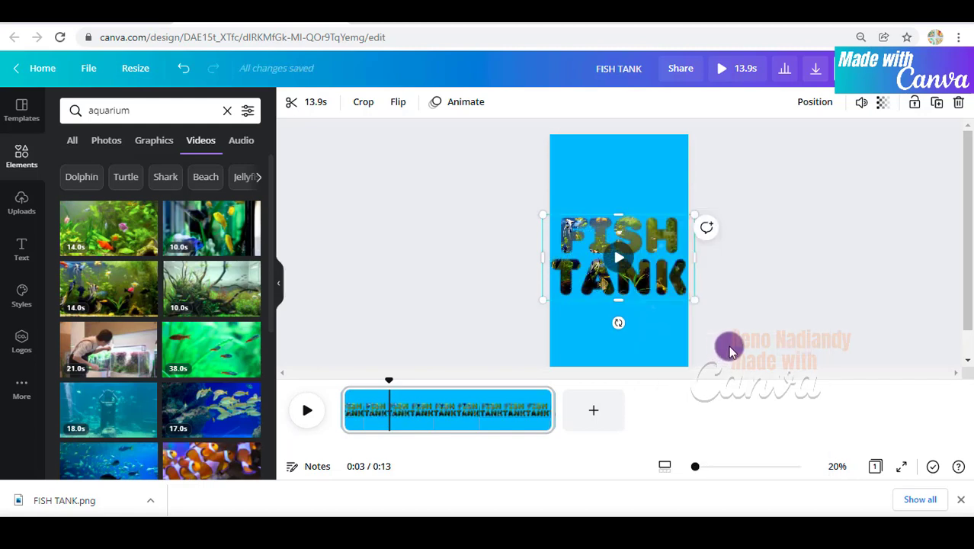
- Play the aquarium video and examine closely how it looks through the FISH TANK letters
click(618, 257)
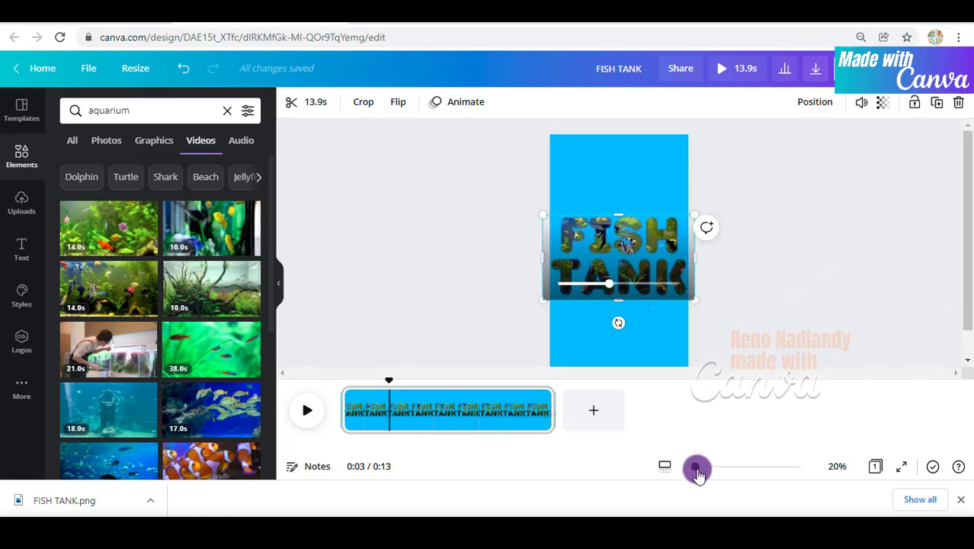
drag(695, 465, 705, 470)
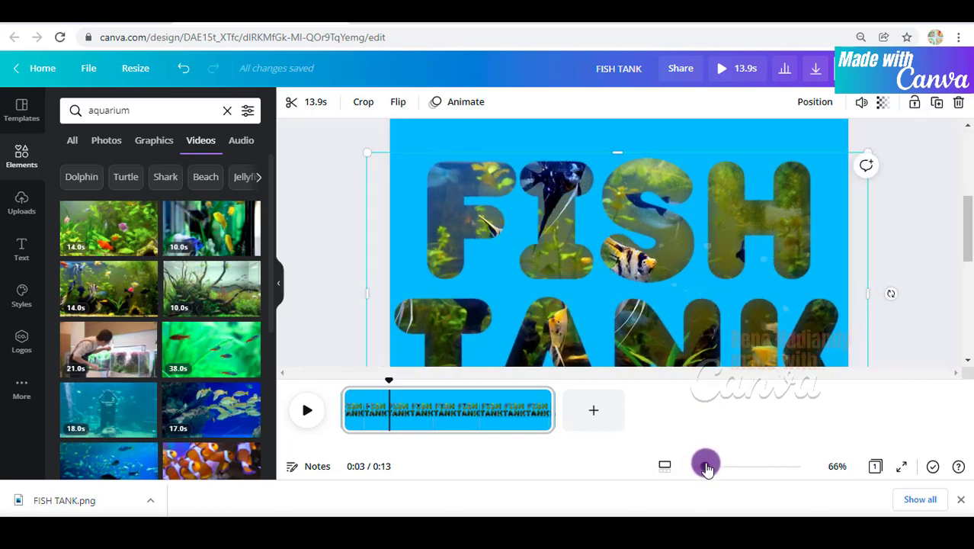
click(901, 221)
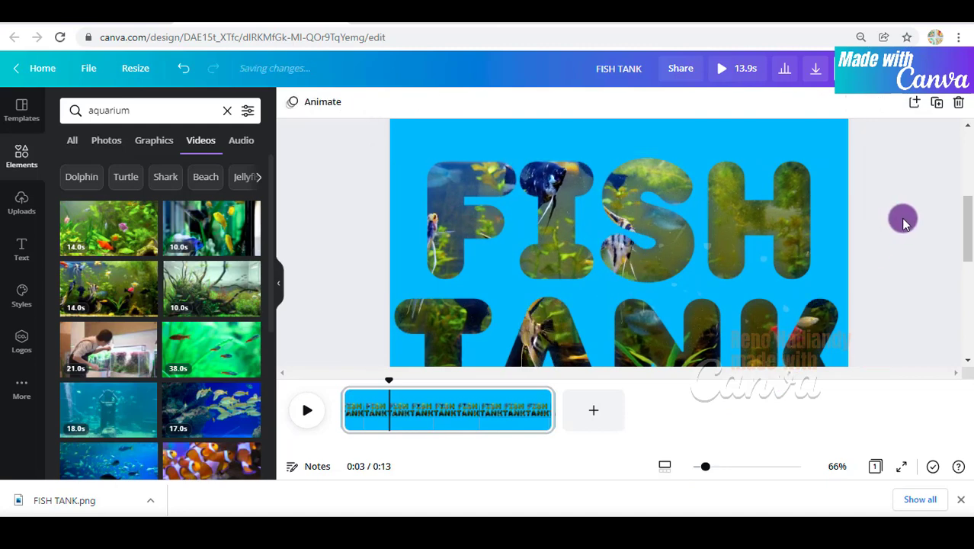
- Add a Glow shadow to the FISH TANK cut-out image
click(788, 222)
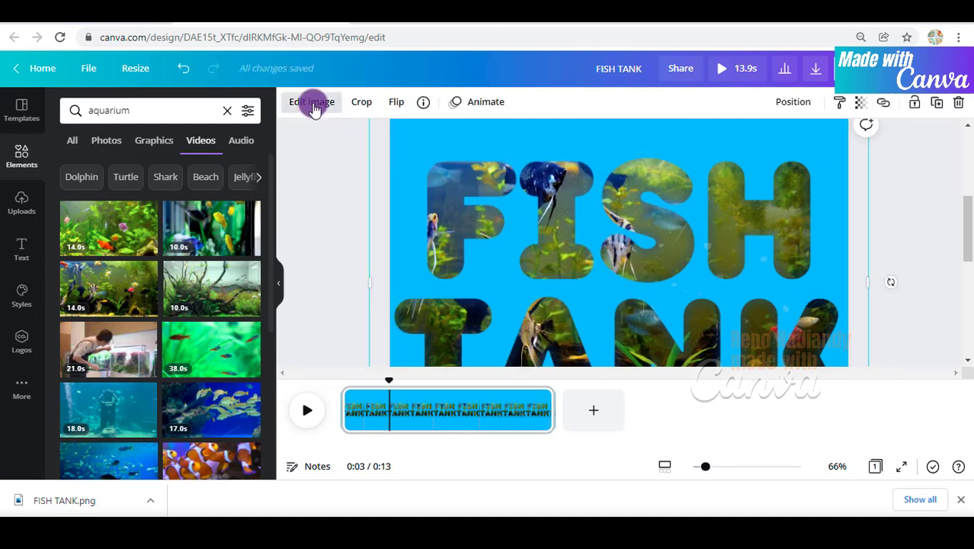
click(314, 107)
click(92, 221)
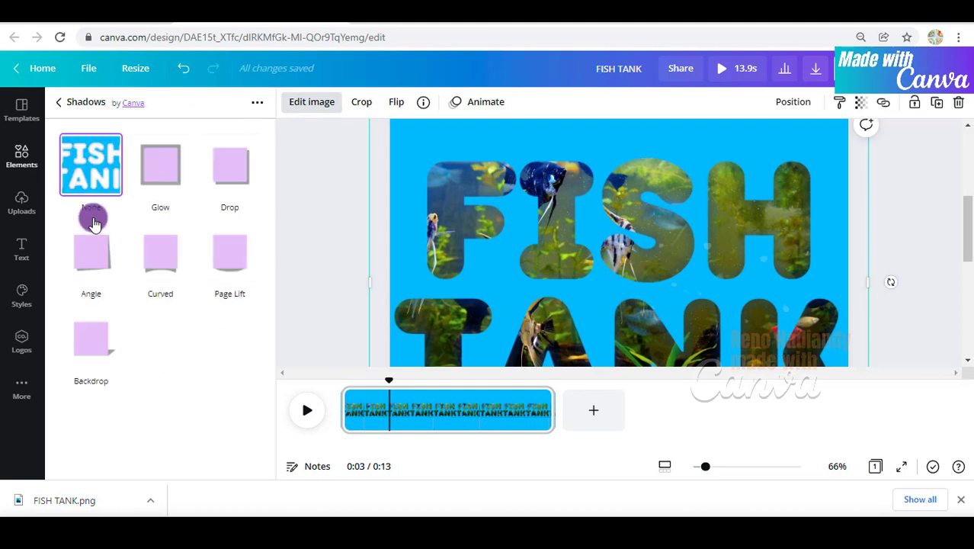
click(158, 165)
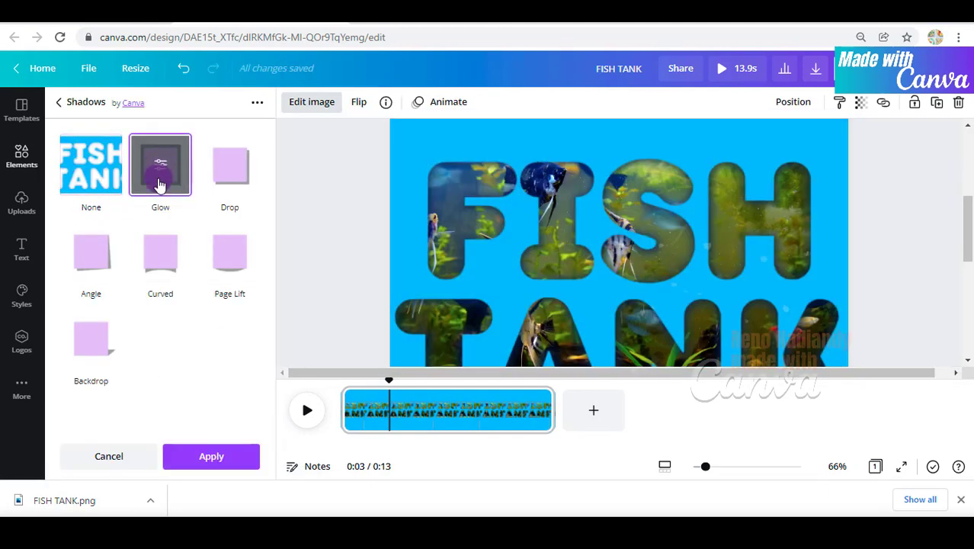
- Set the glow shadow's transparency to 39 and apply the effect to the FISH TANK image
click(158, 169)
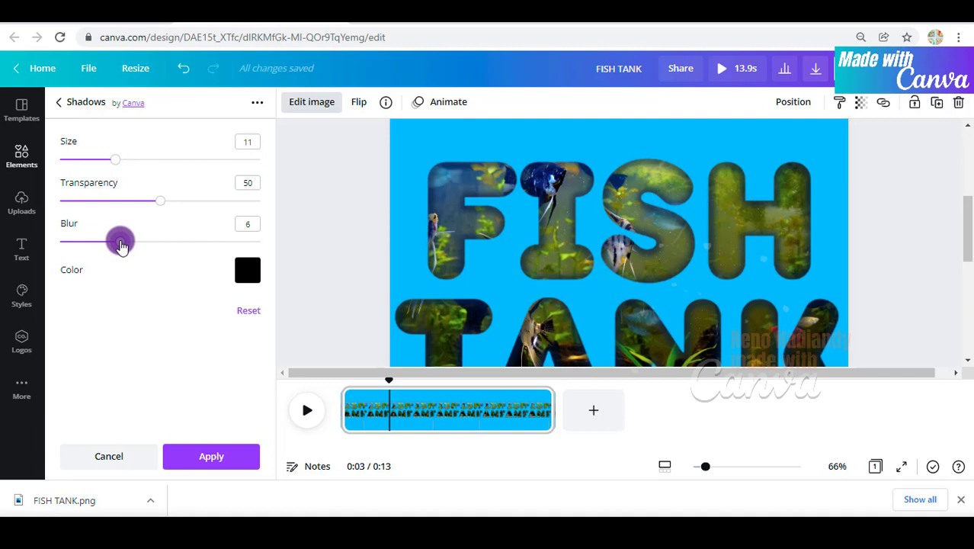
click(161, 204)
drag(165, 205, 148, 204)
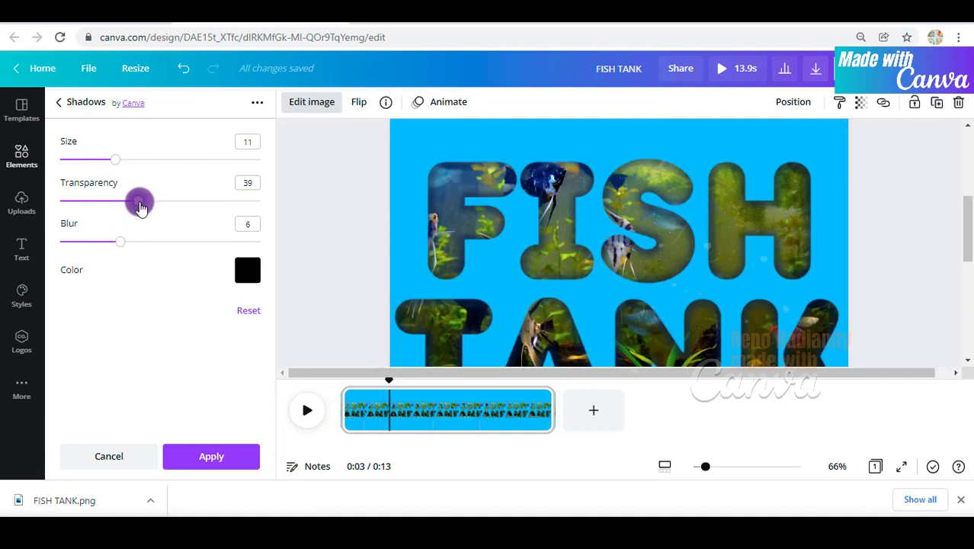
scroll(563, 227, down, 2)
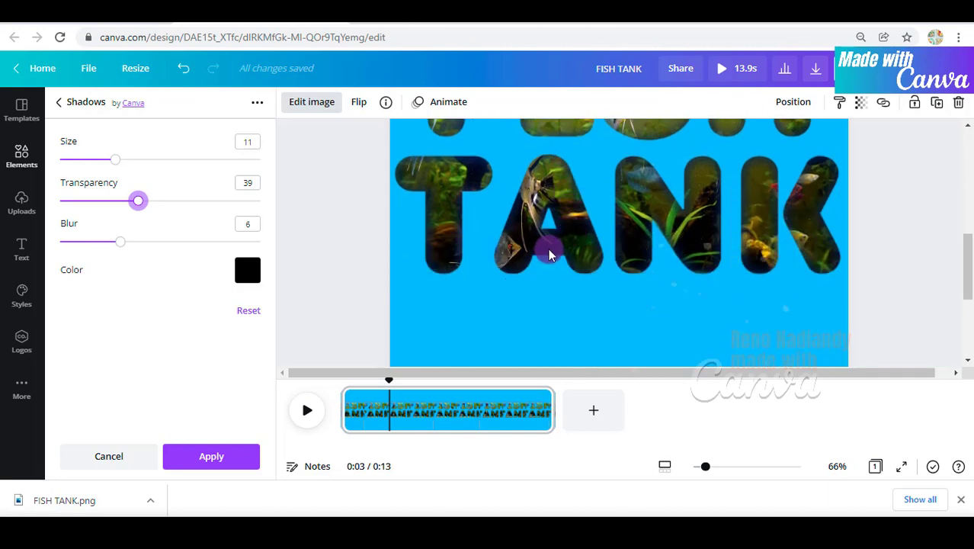
click(211, 455)
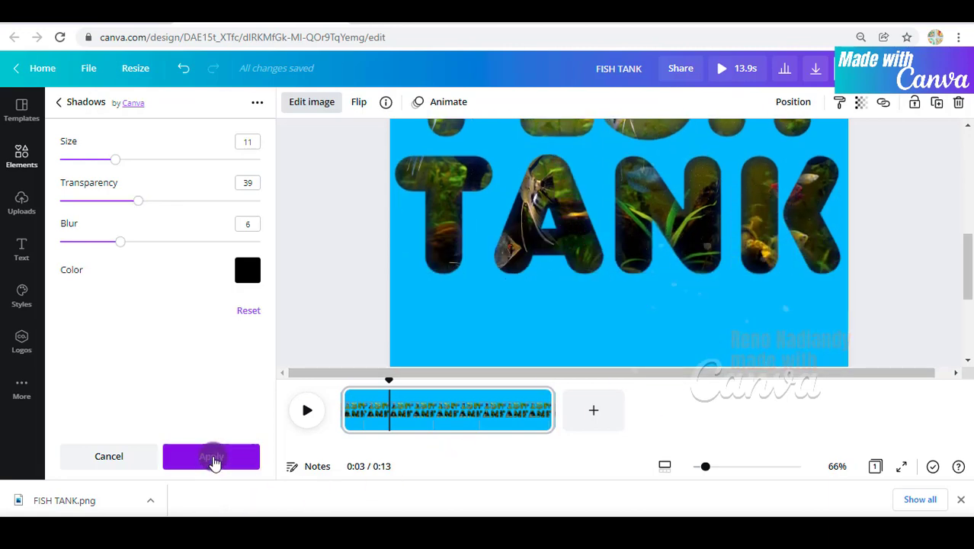
- Play the page at 40% zoom to check how the glow shadow looks over the moving aquarium video
drag(705, 466, 701, 470)
scroll(869, 259, up, 2)
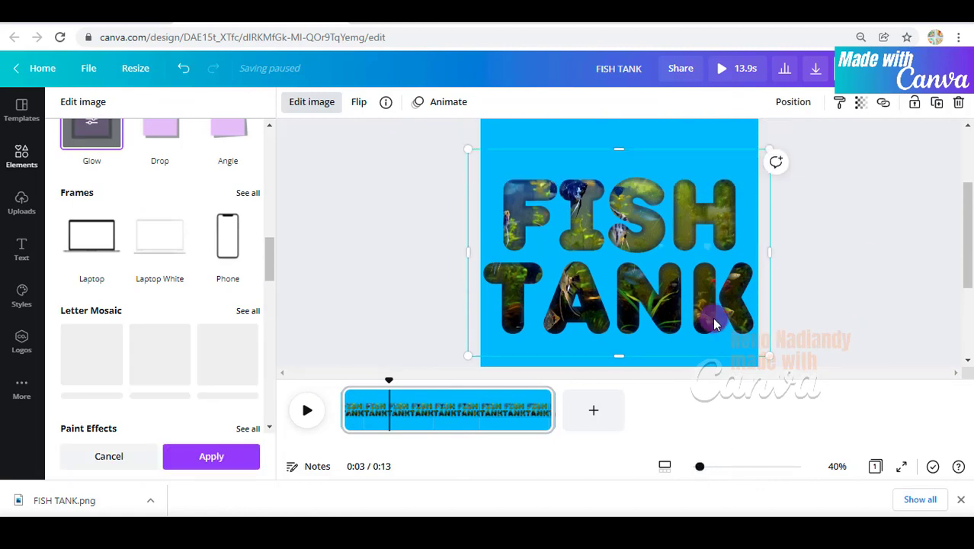
click(307, 410)
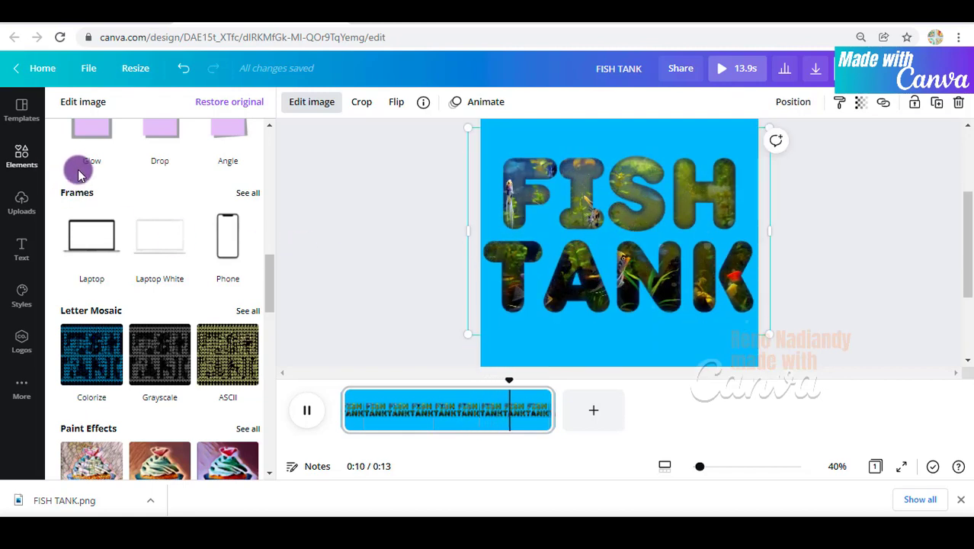
- Search the elements for "fish tank" and limit the results to videos
click(38, 172)
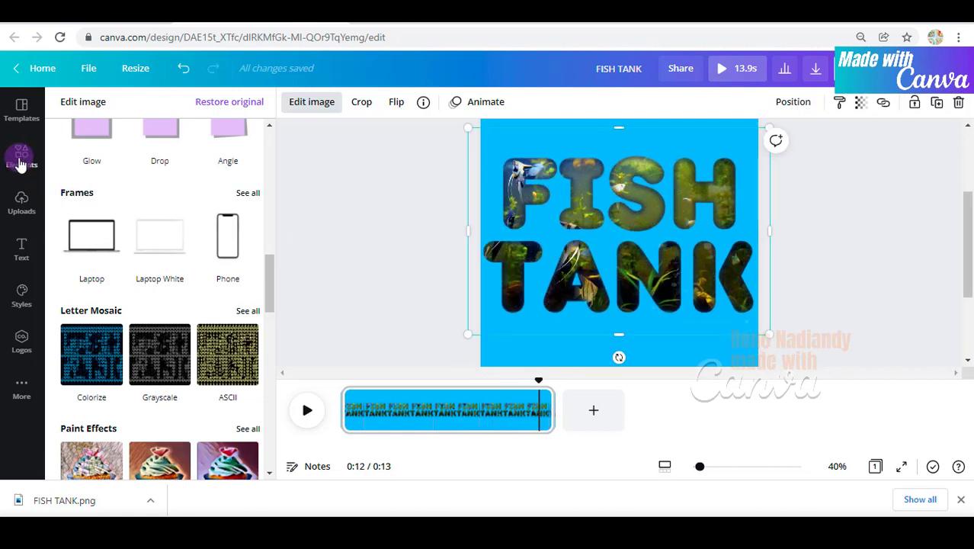
click(129, 111)
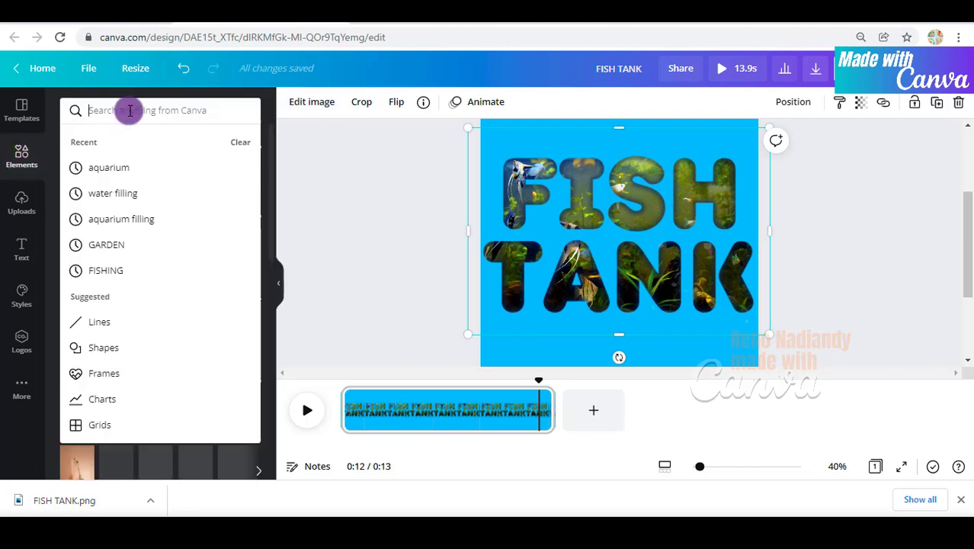
text(fis)
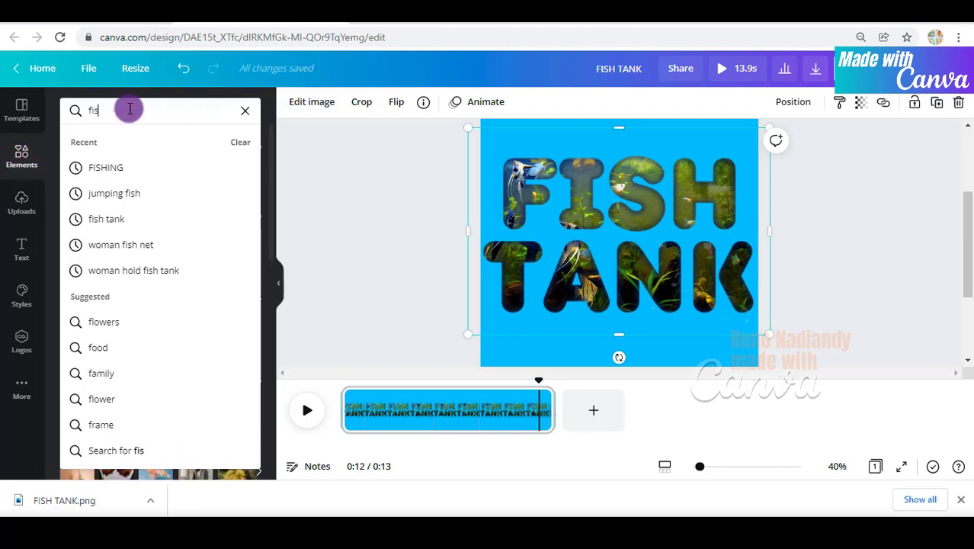
text(h tank)
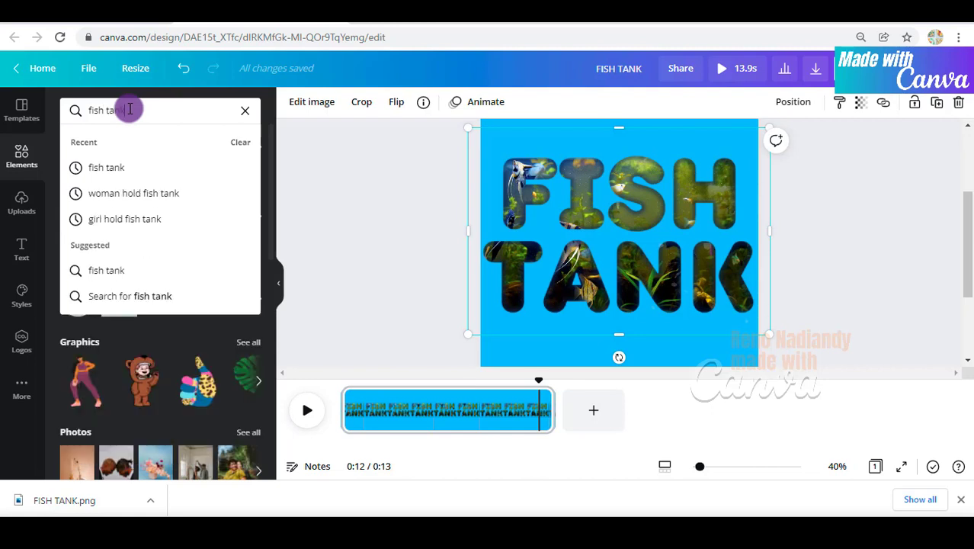
key(Return)
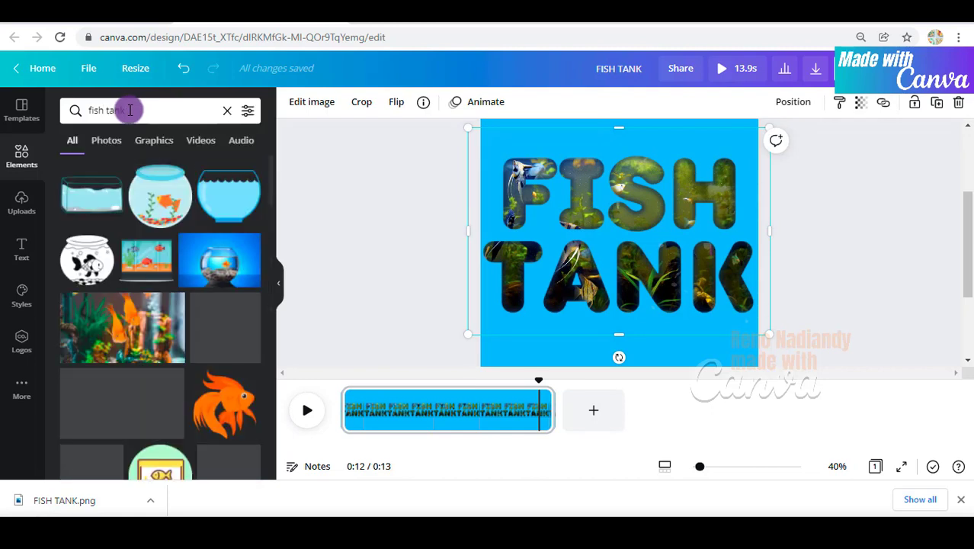
click(202, 143)
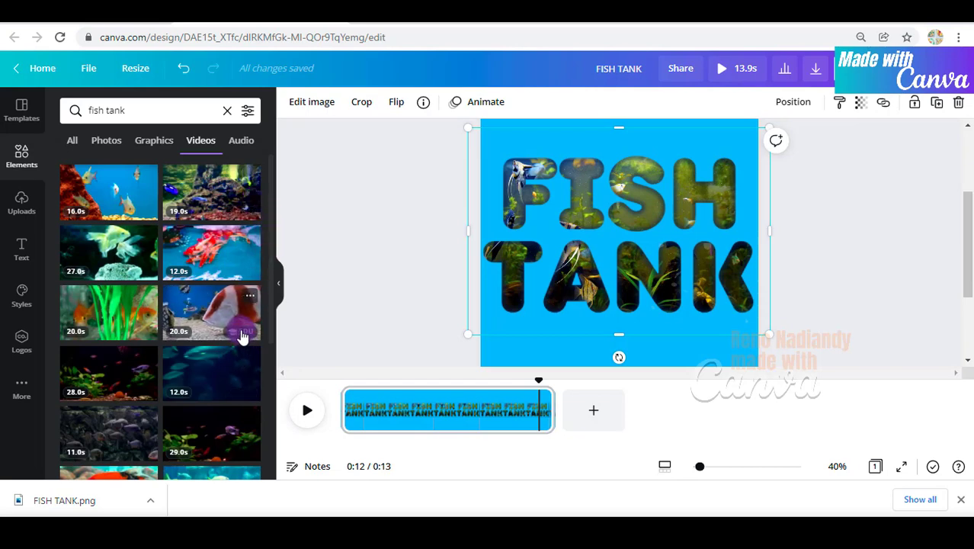
- Find the 13-second clip of crowded red goldfish among the video results and add it to the page
scroll(241, 336, down, 3)
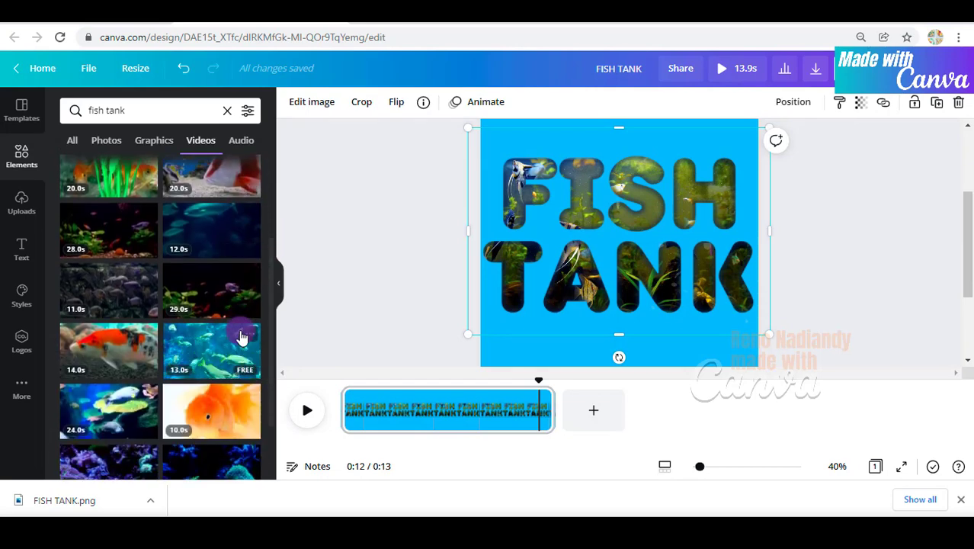
scroll(241, 339, down, 10)
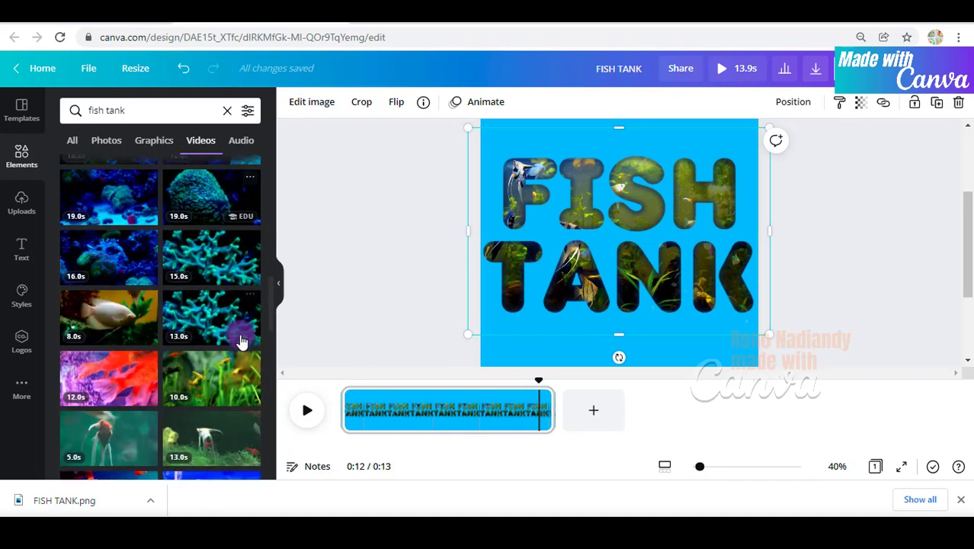
scroll(240, 339, down, 2)
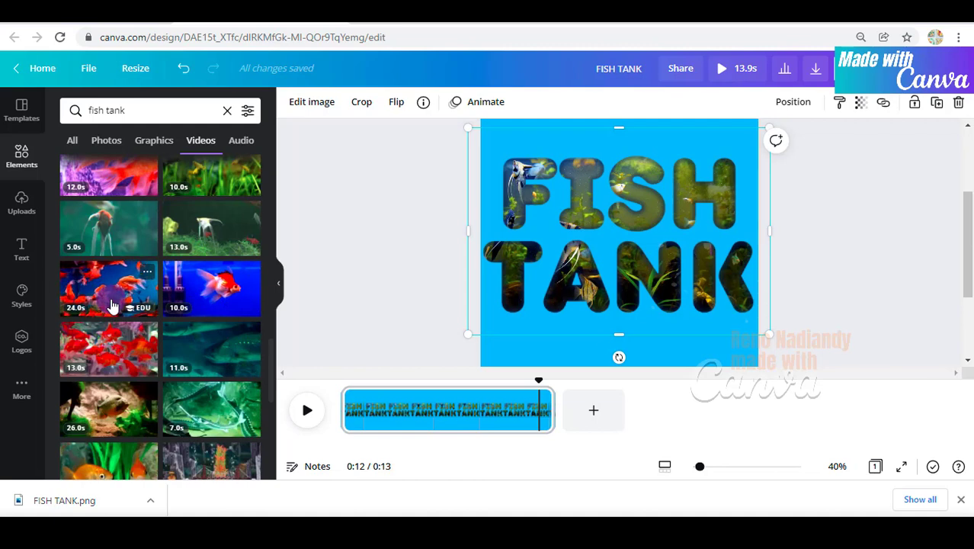
click(101, 358)
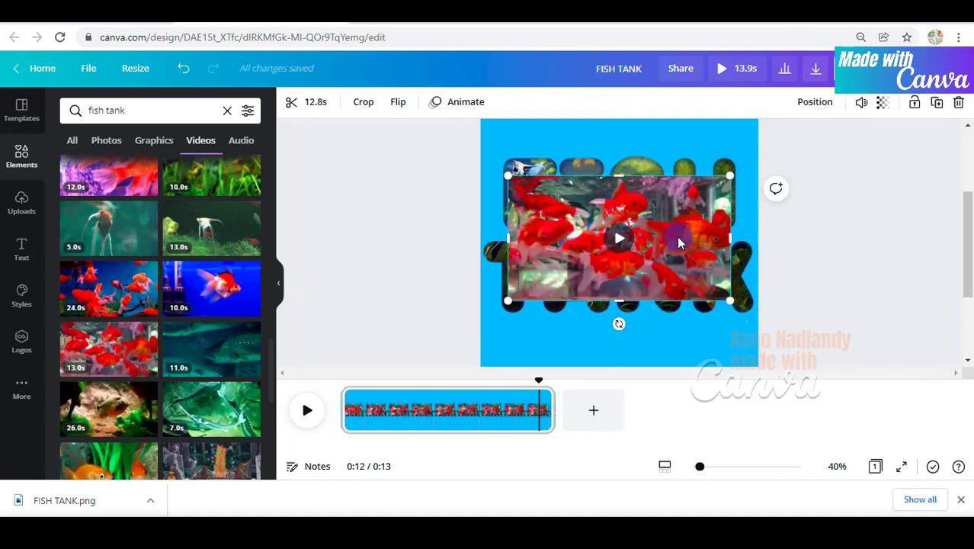
- Fit the red goldfish clip behind the FISH TANK letters by enlarging it and sending it backward, and play the result
drag(507, 176, 483, 158)
drag(730, 299, 760, 312)
right_click(730, 257)
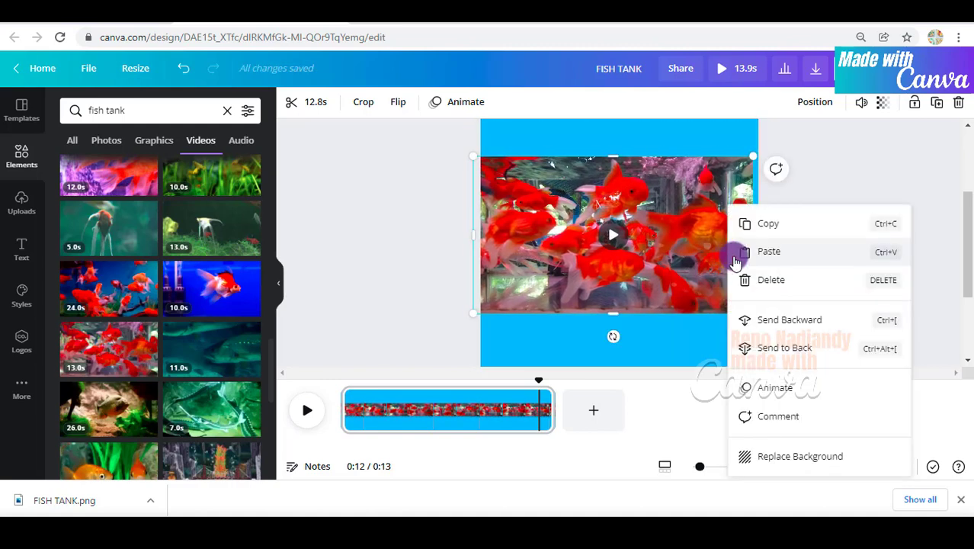
click(800, 322)
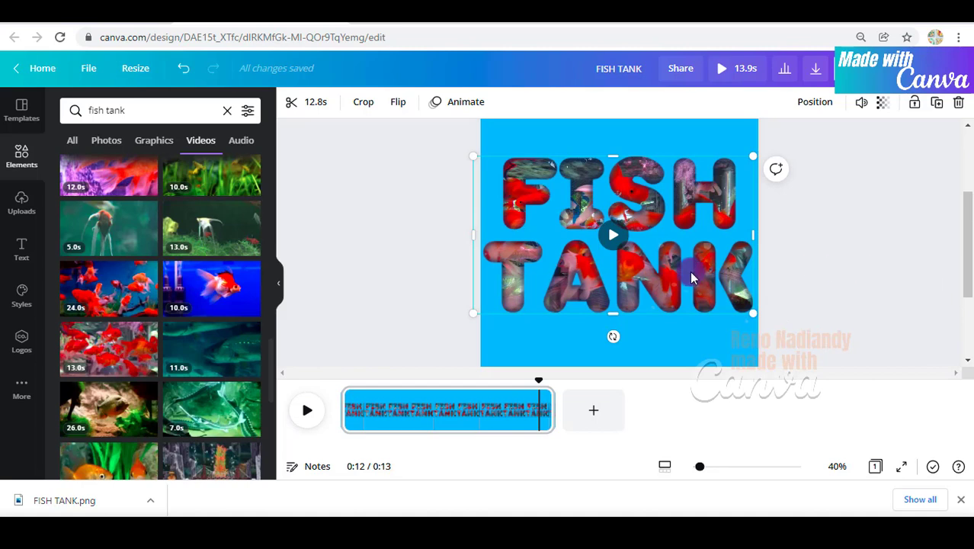
click(304, 408)
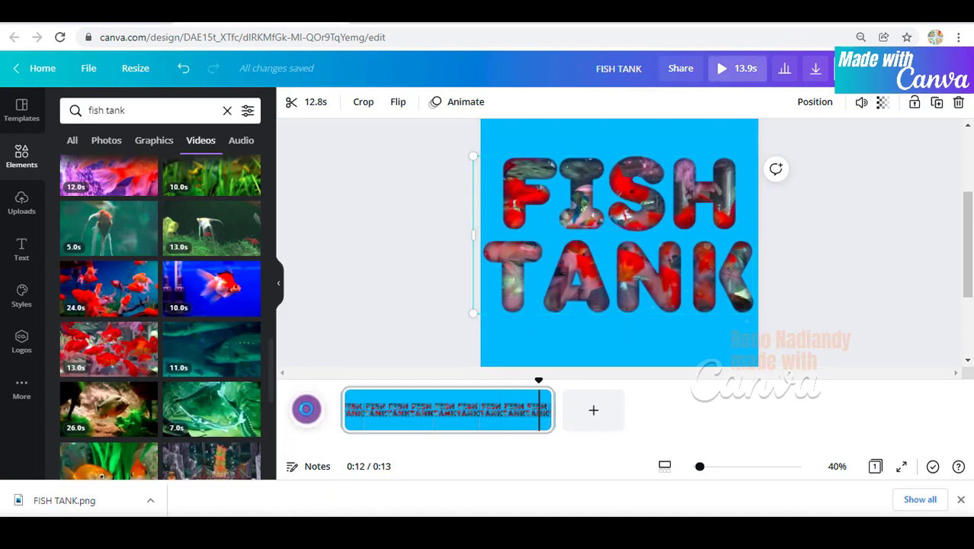
click(307, 410)
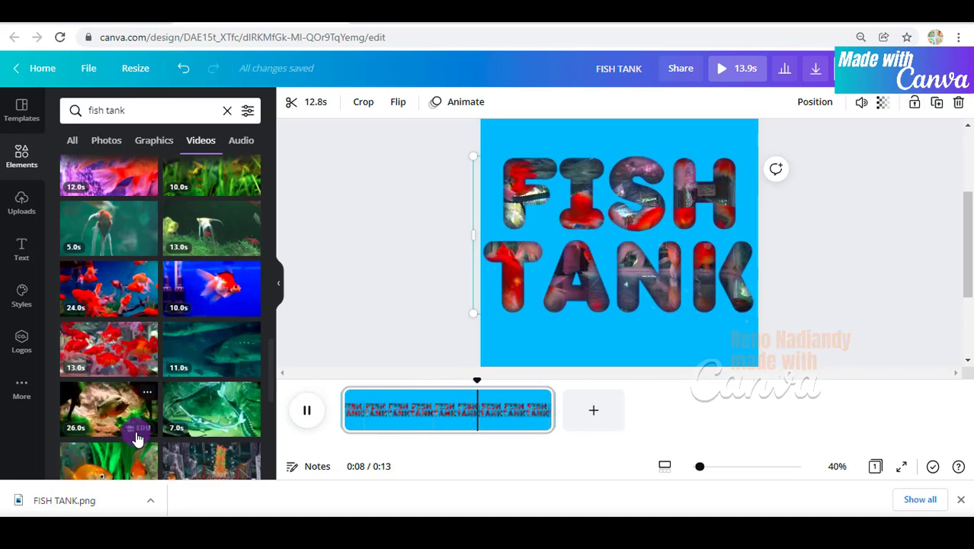
- Find the 14-second clip of a goldfish beside an orange pumpkin and add it to the page
scroll(100, 438, down, 3)
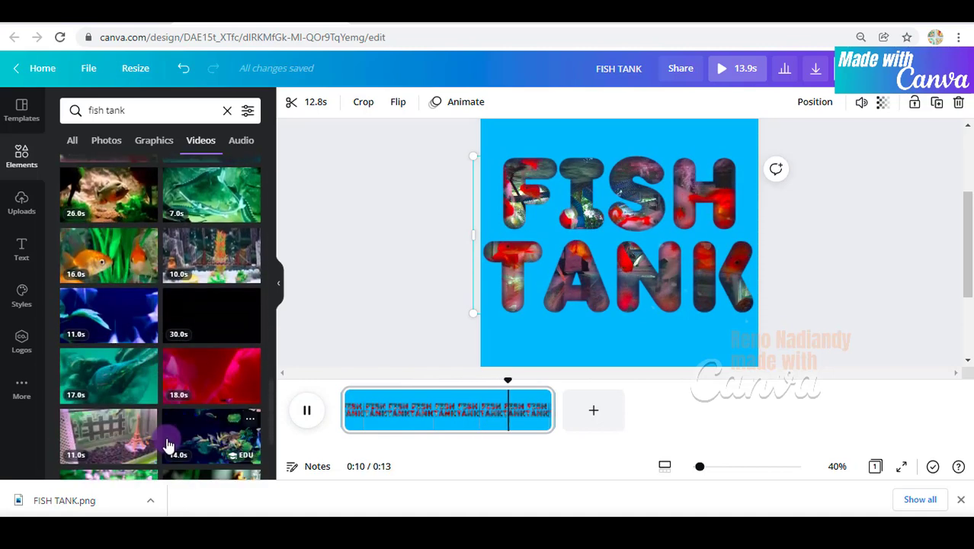
scroll(168, 445, down, 8)
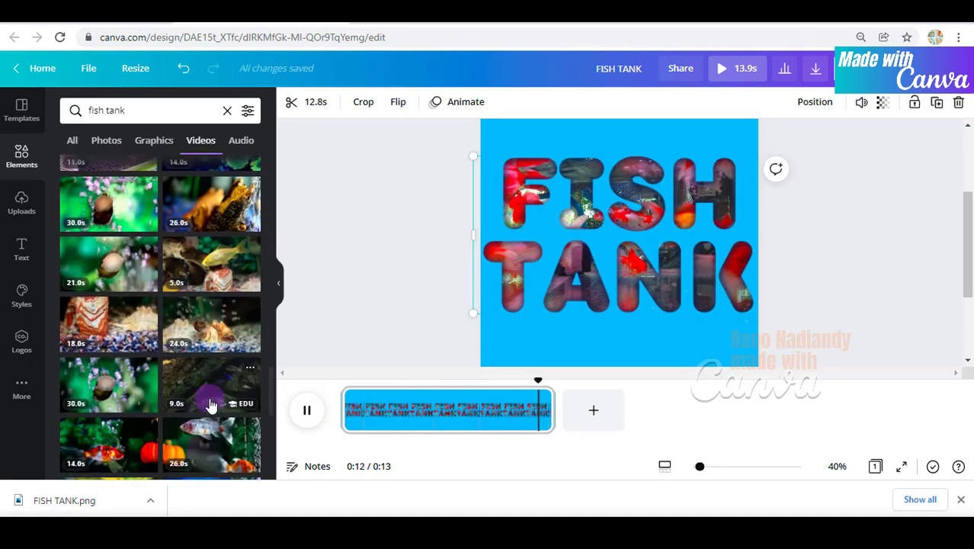
scroll(211, 406, down, 2)
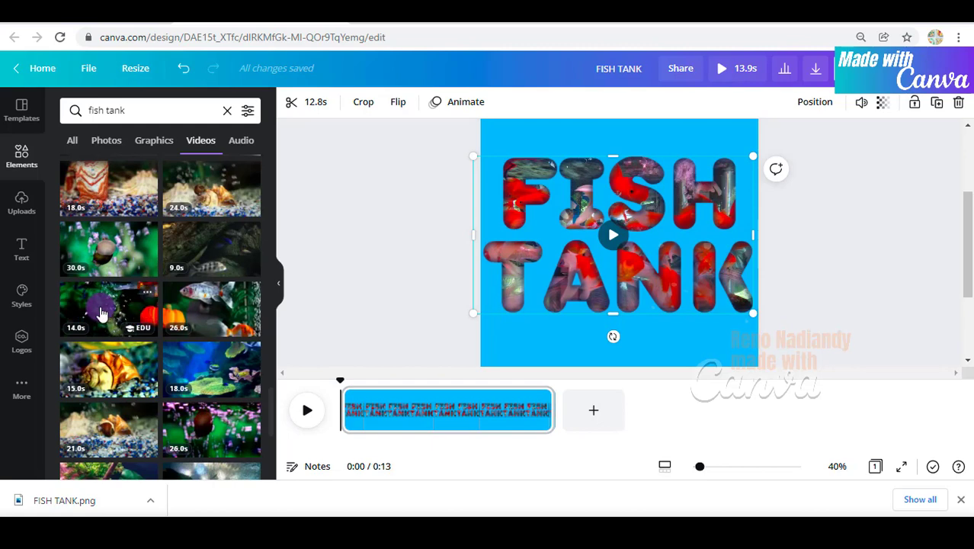
click(99, 307)
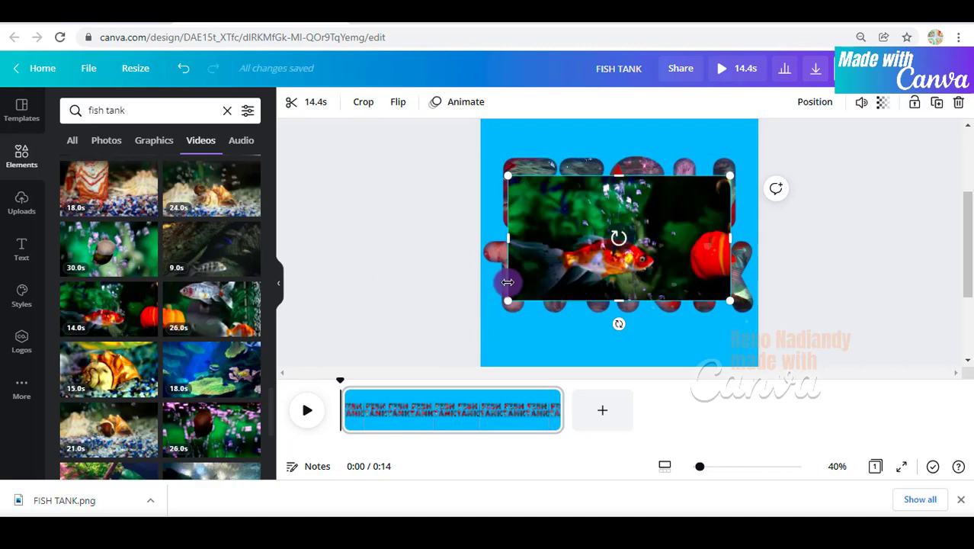
- Enlarge the pumpkin goldfish clip to span the page width, send it backward behind the FISH TANK letters and play it
drag(508, 302, 481, 324)
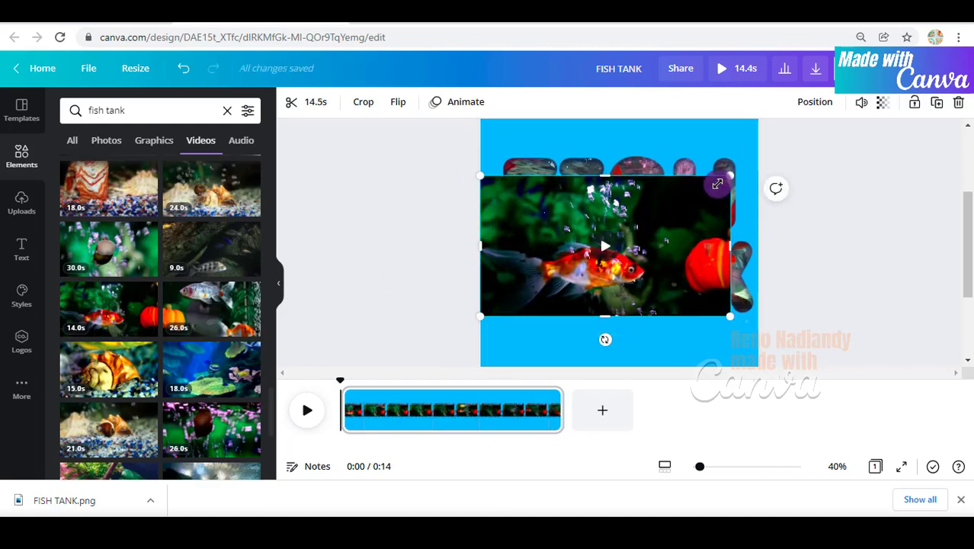
drag(730, 176, 755, 160)
right_click(711, 191)
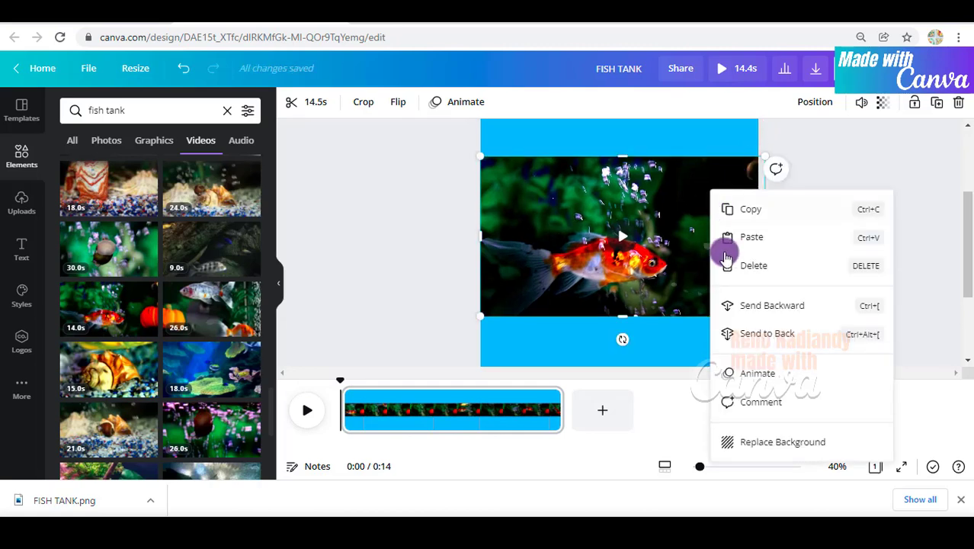
click(778, 307)
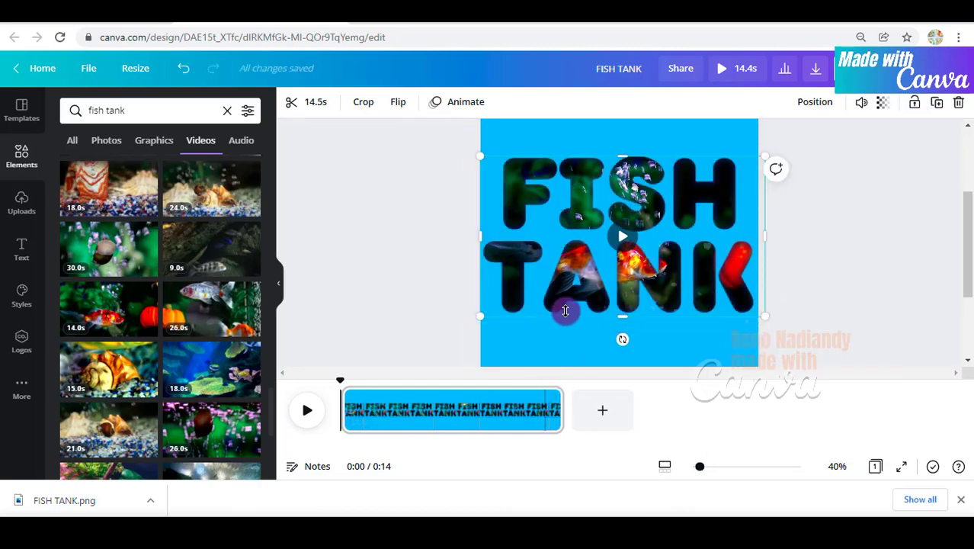
click(311, 415)
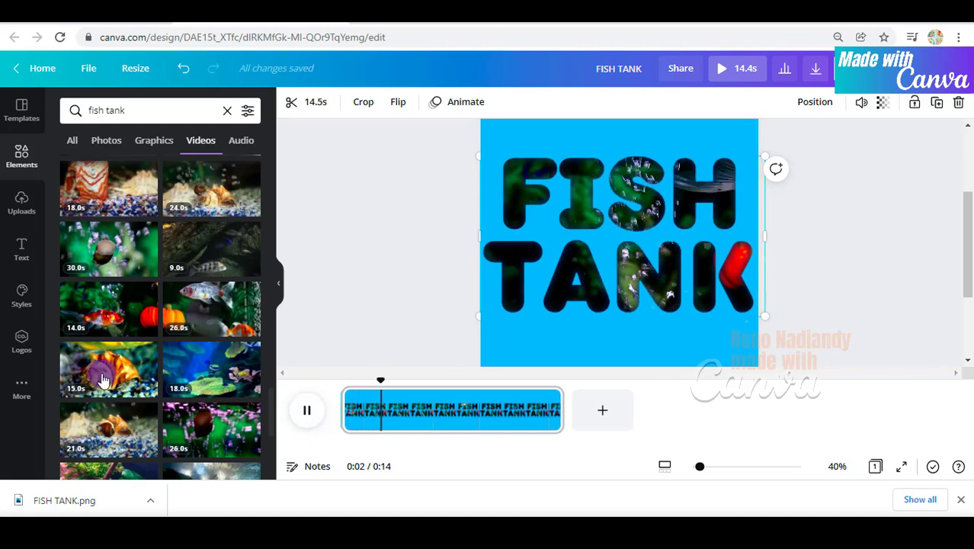
- Browse further down the fish tank video results for another clip to place behind the letters
scroll(175, 374, down, 3)
scroll(196, 387, down, 1)
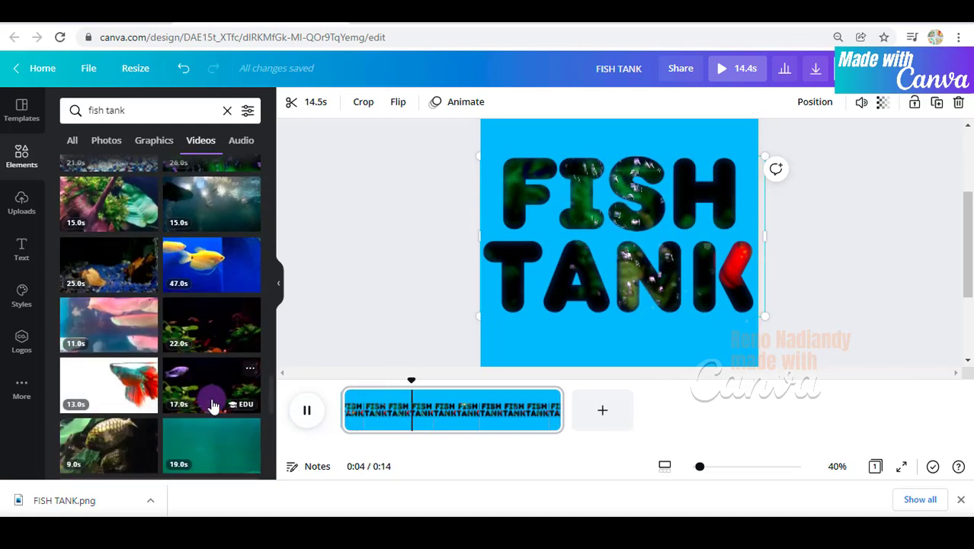
scroll(221, 419, down, 3)
scroll(221, 425, down, 2)
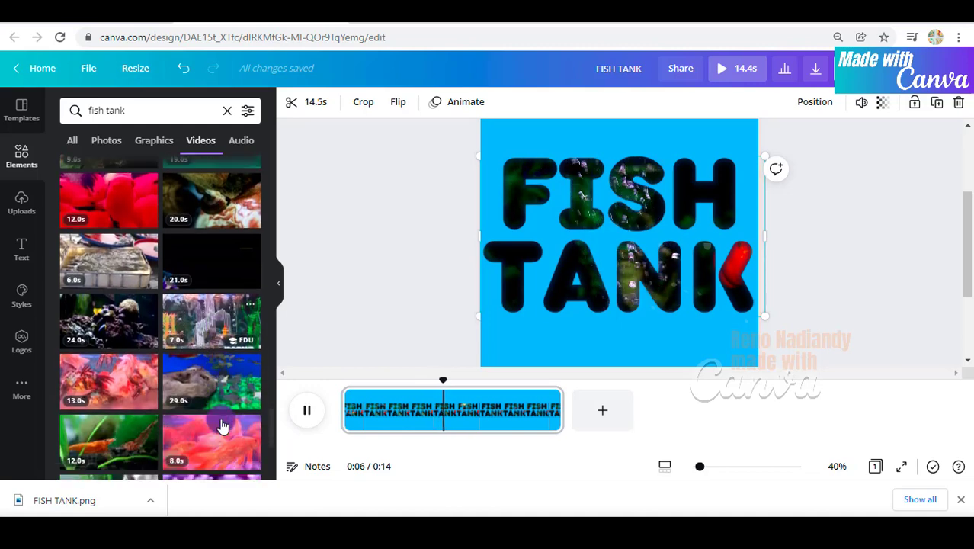
scroll(221, 424, down, 2)
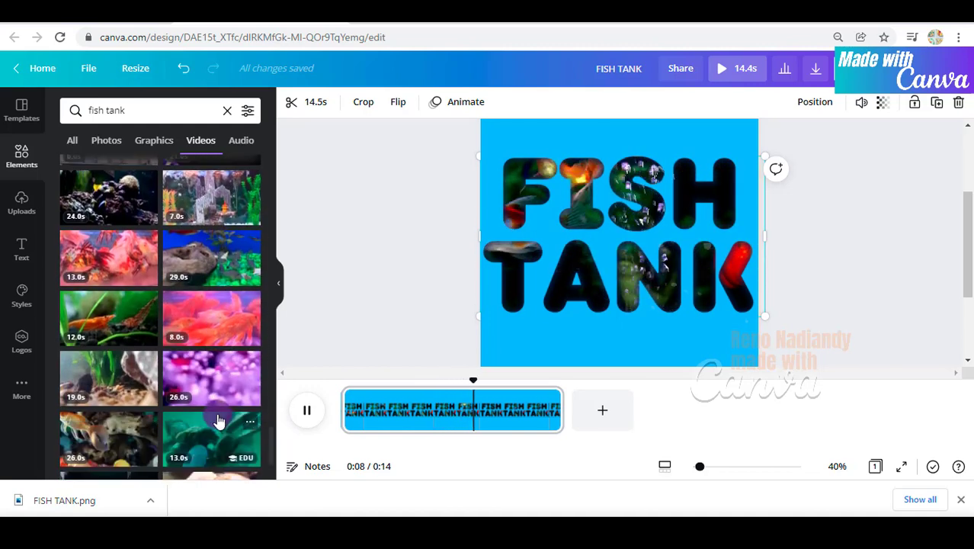
scroll(221, 412, down, 5)
- Search the video elements for aquarium and add the first 14-second clip, with colourful fish among green plants, to the page
click(144, 111)
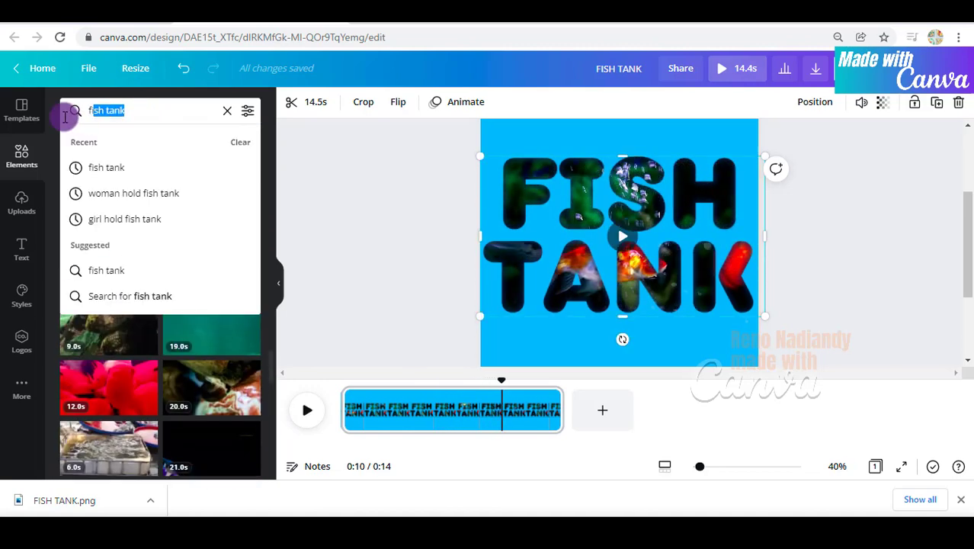
text(aqyariu)
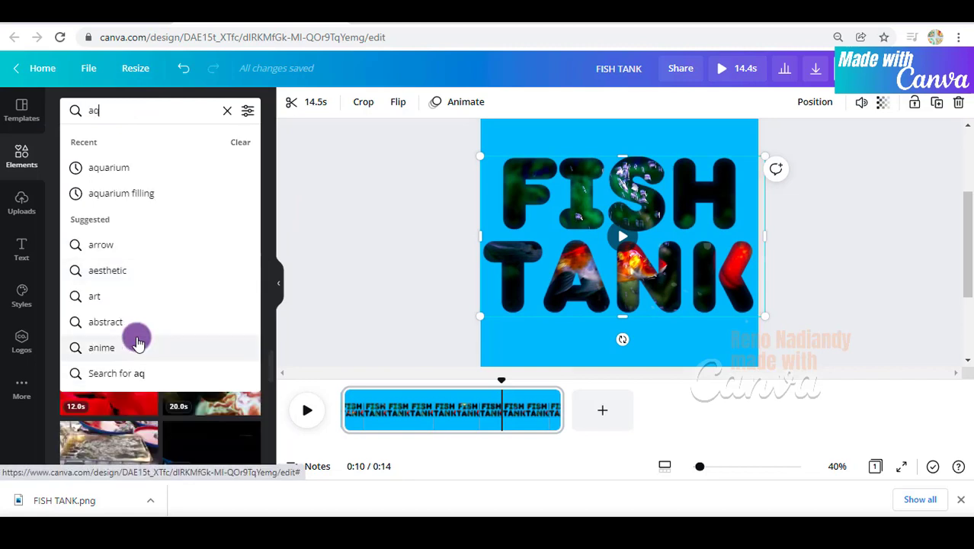
key(BackSpace)
key(BackSpace)
key(BackSpace)
key(BackSpace)
key(BackSpace)
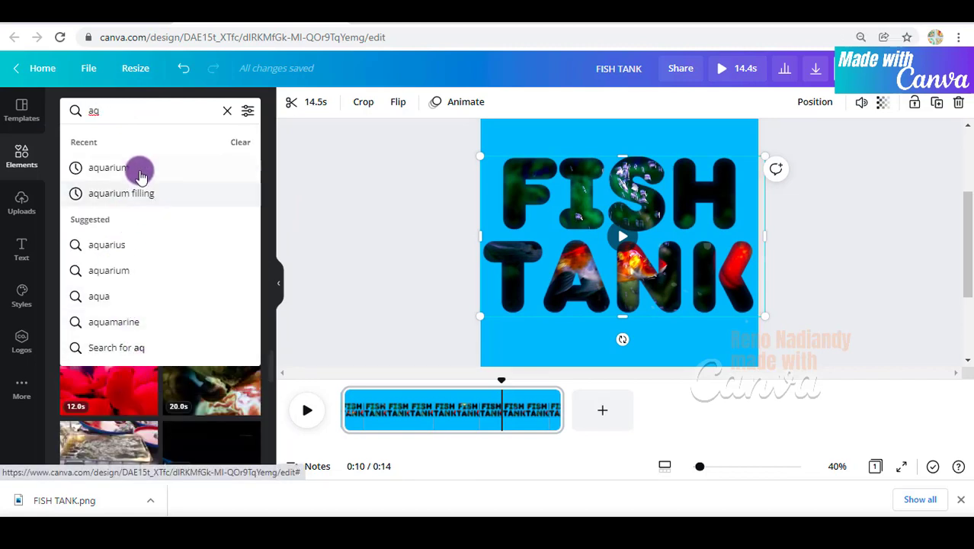
click(138, 167)
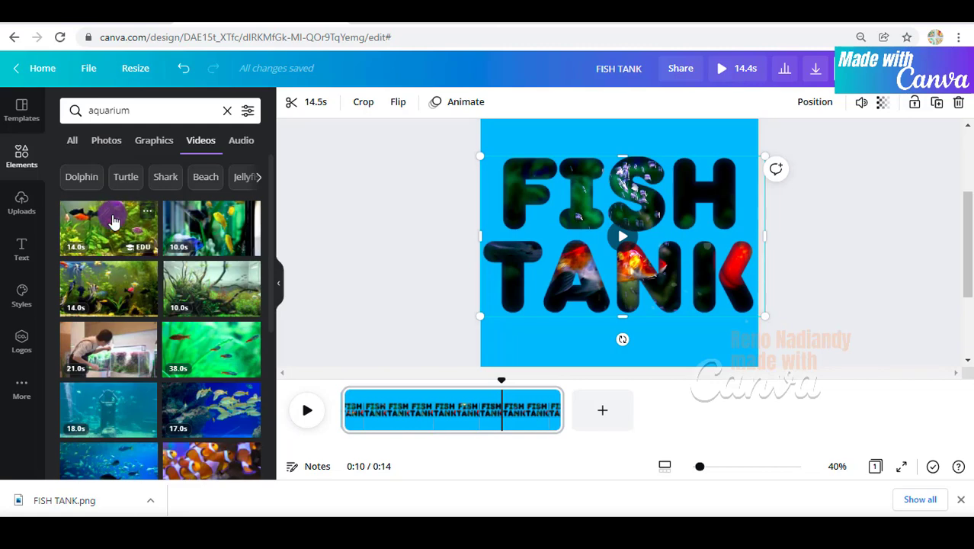
click(113, 221)
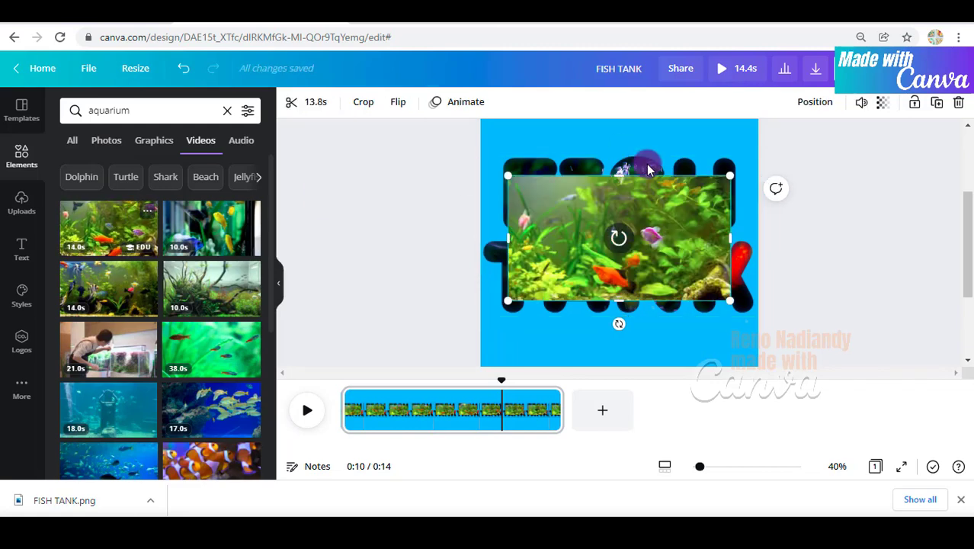
- Enlarge the planted aquarium clip to cover the whole FISH TANK lettering and send it backward behind the letters
right_click(672, 235)
click(564, 262)
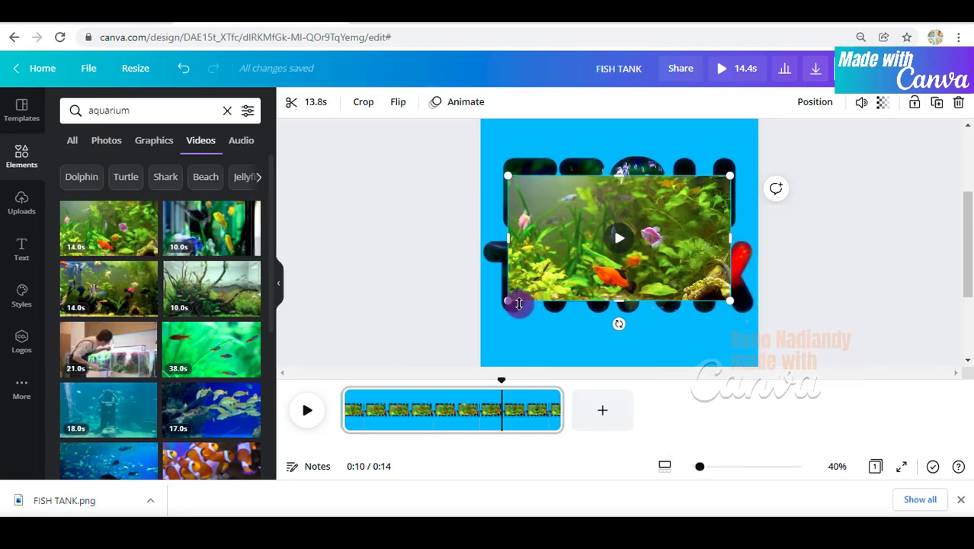
drag(490, 321, 484, 321)
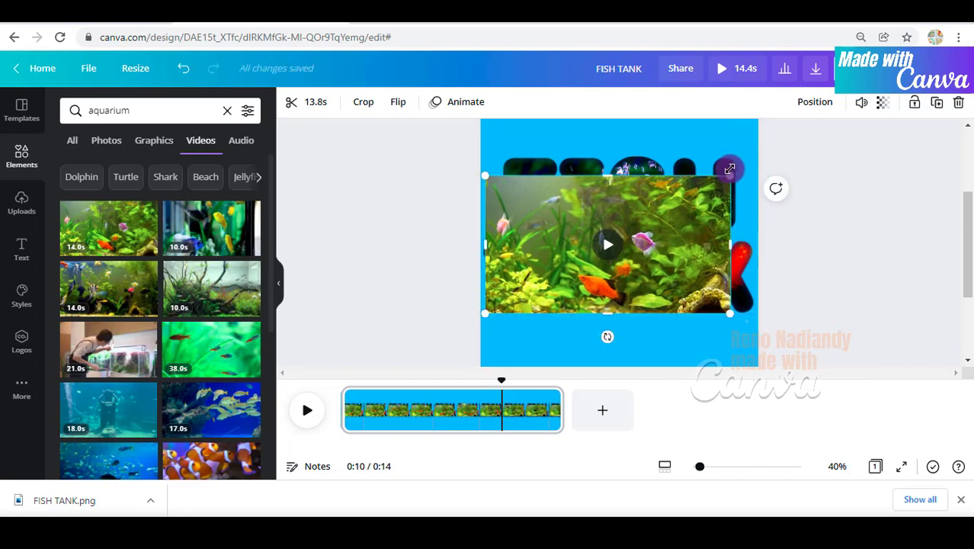
drag(730, 167, 762, 156)
right_click(729, 195)
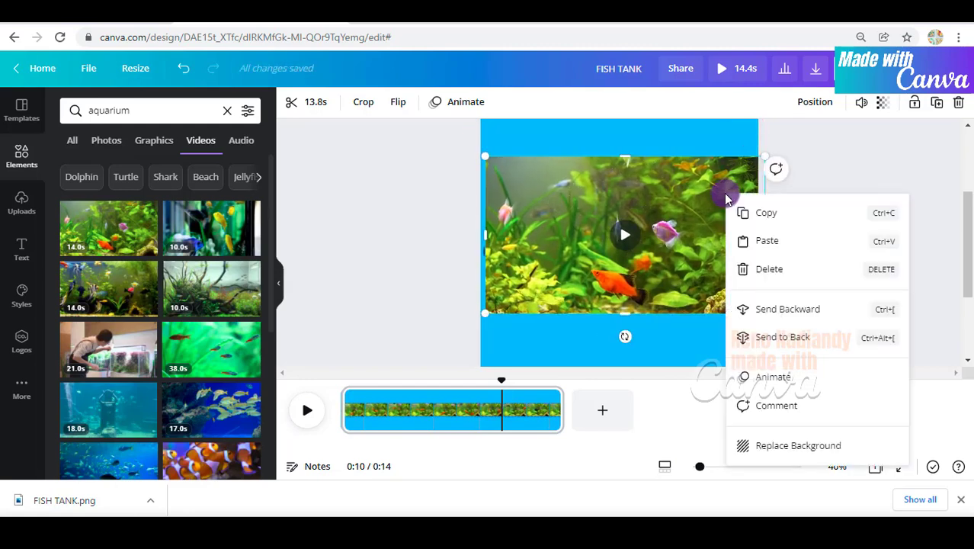
click(798, 307)
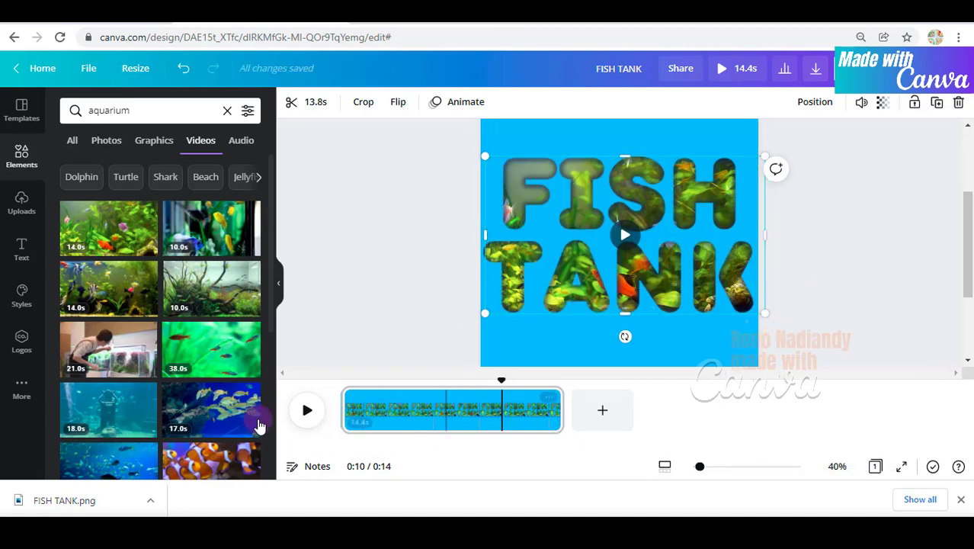
- Play the design to review the planted aquarium clip moving inside the FISH TANK letters
click(309, 410)
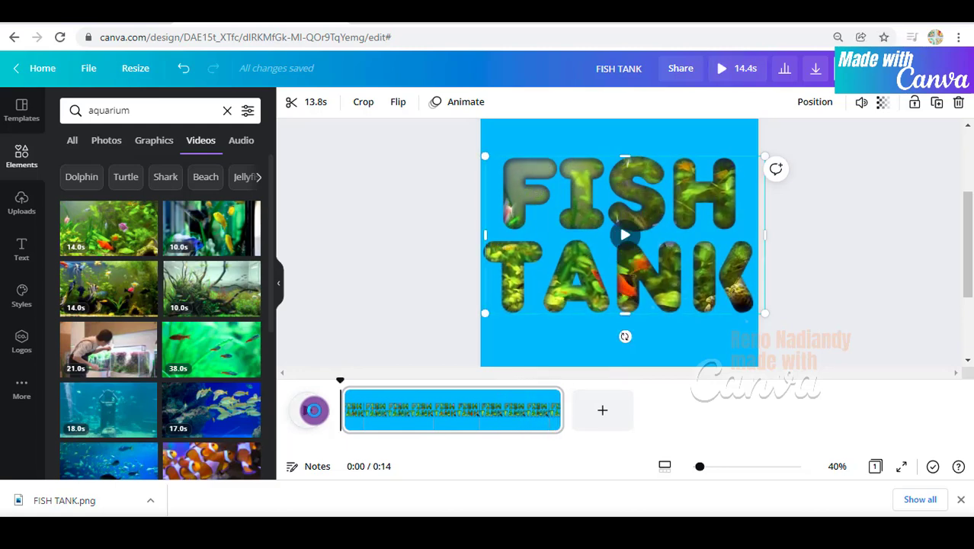
click(316, 414)
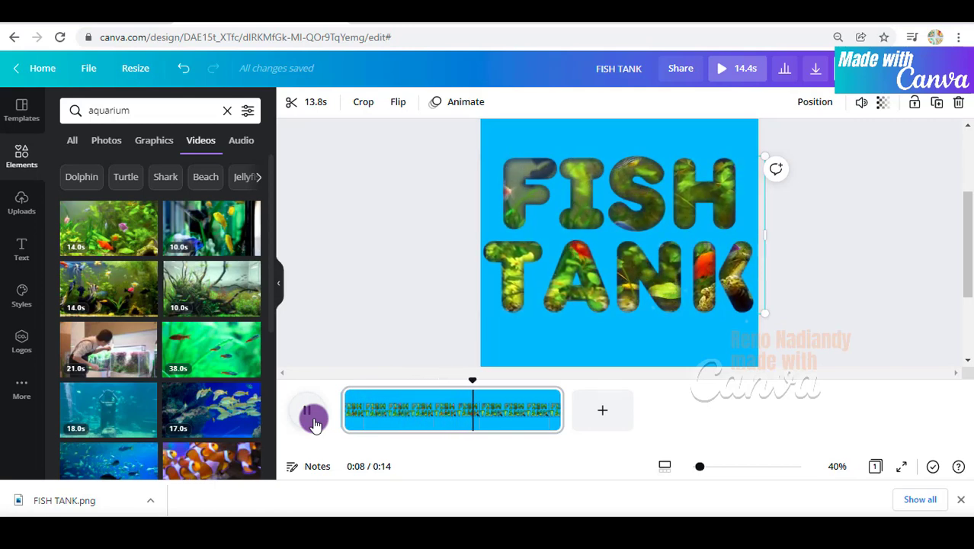
click(698, 469)
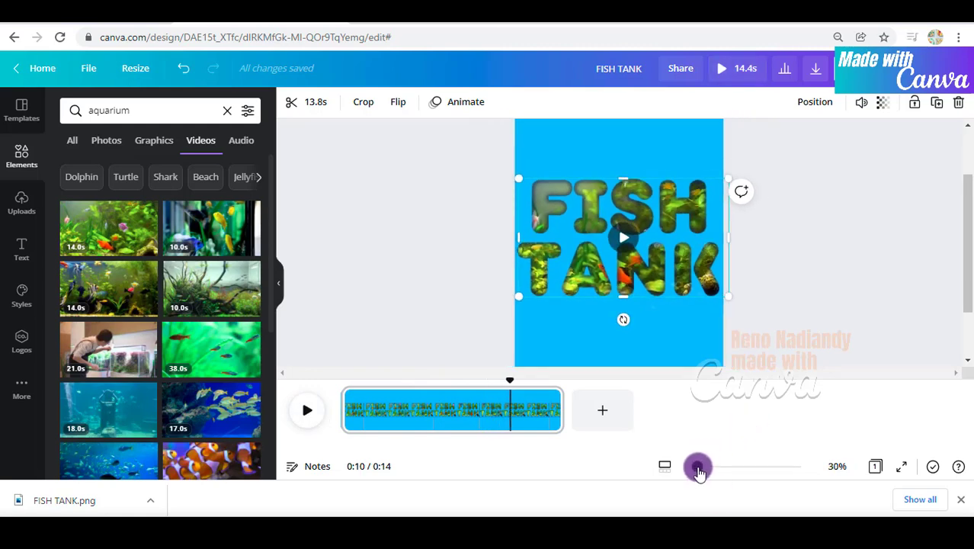
drag(697, 467, 700, 467)
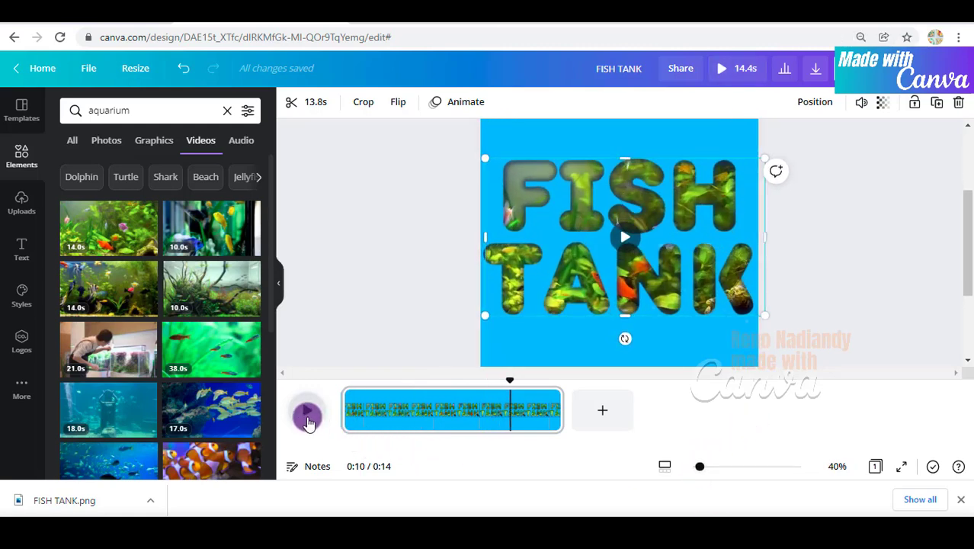
click(307, 417)
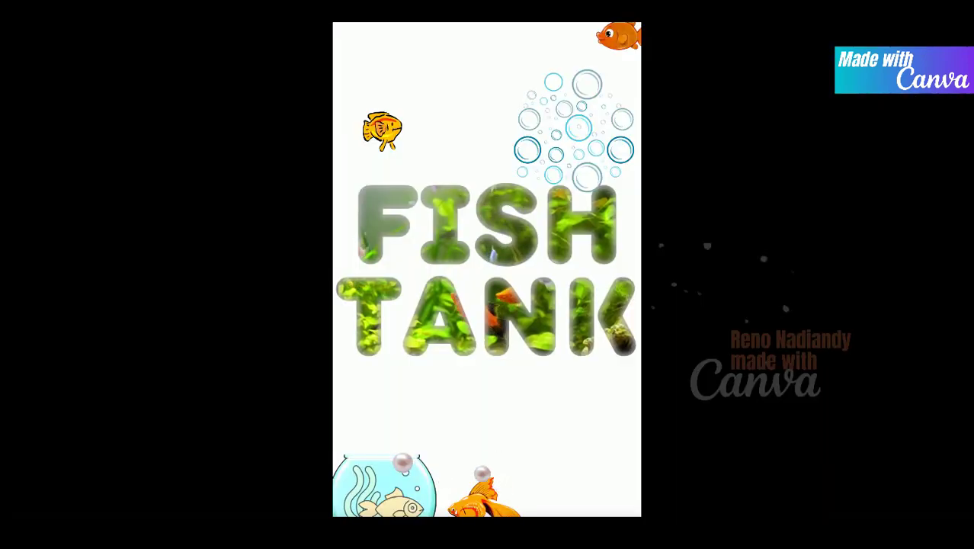